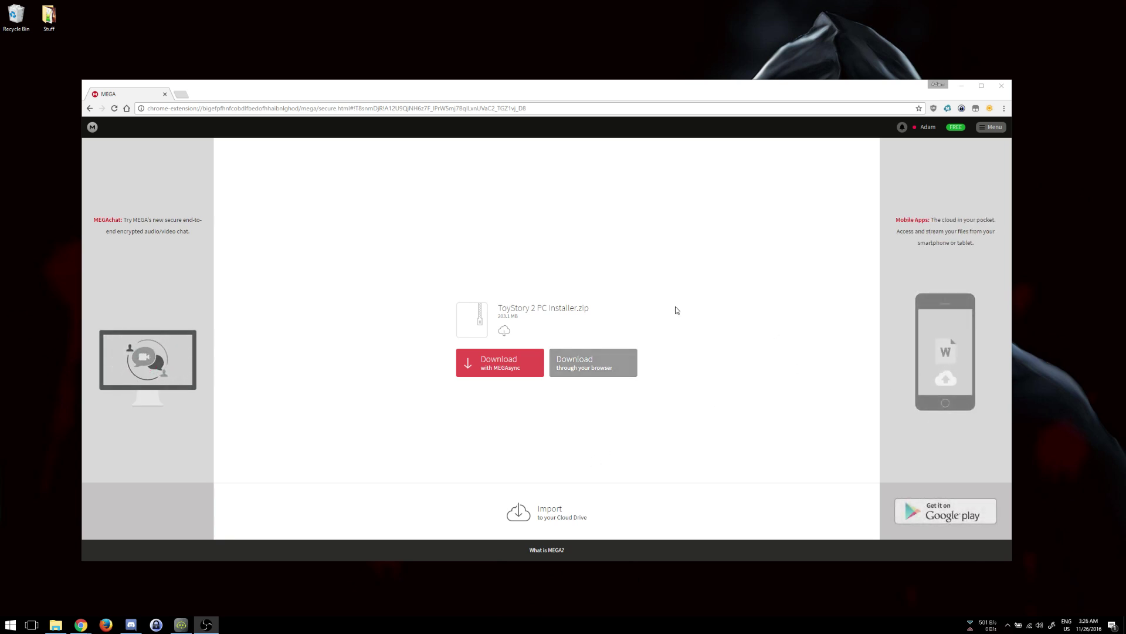
# Step: Start downloading the installer zip from MEGA, then close the browser window
pyautogui.click(613, 364)
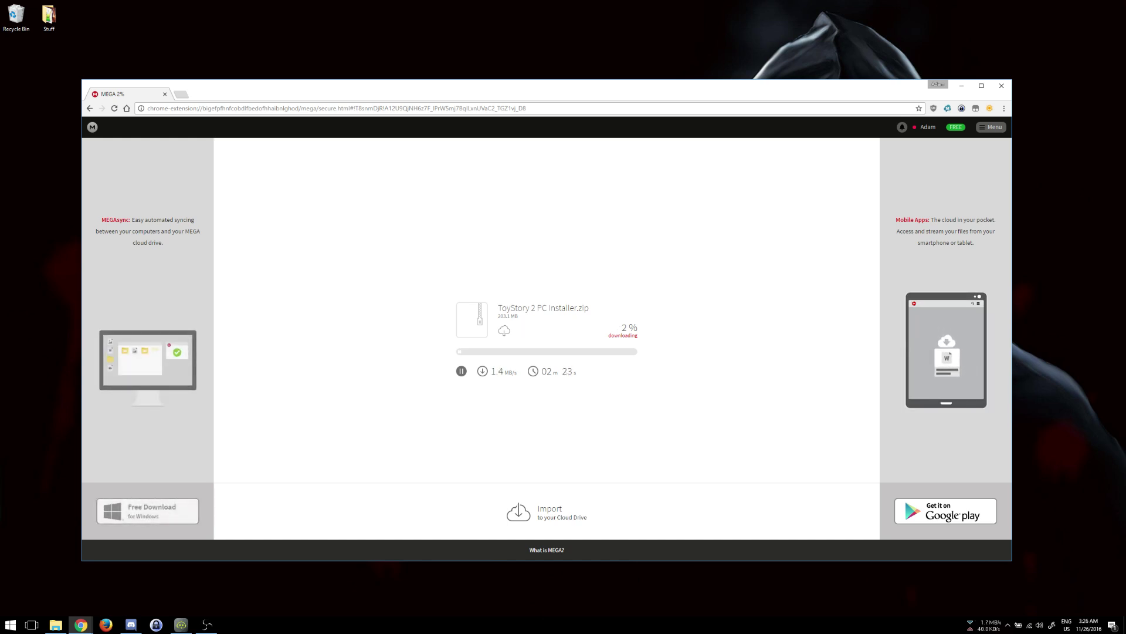
pyautogui.click(56, 624)
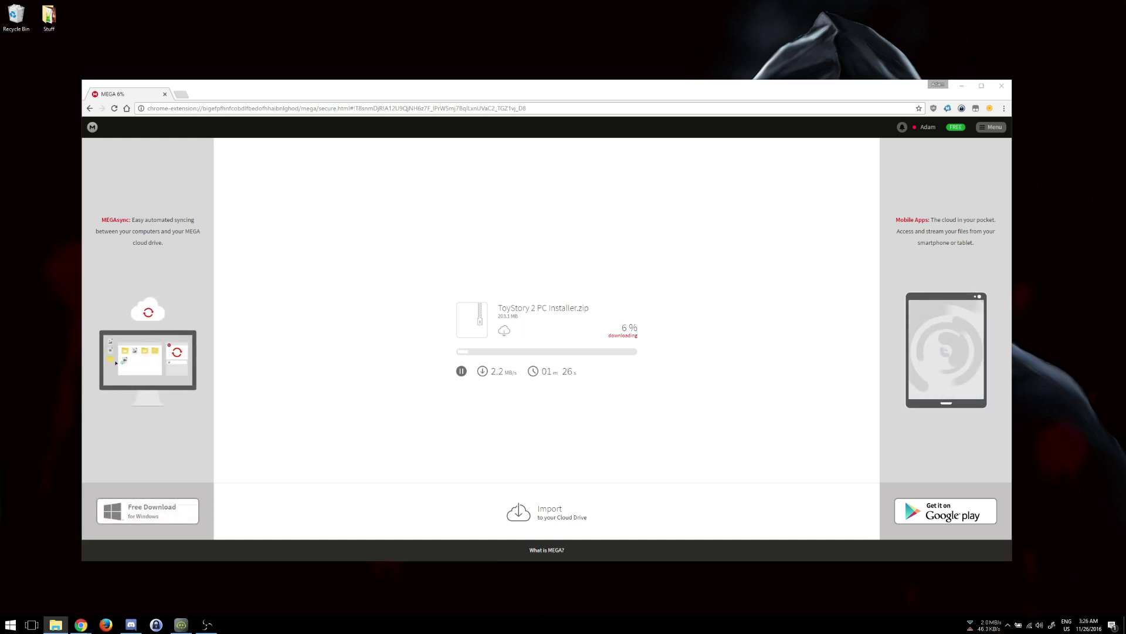
pyautogui.click(1001, 86)
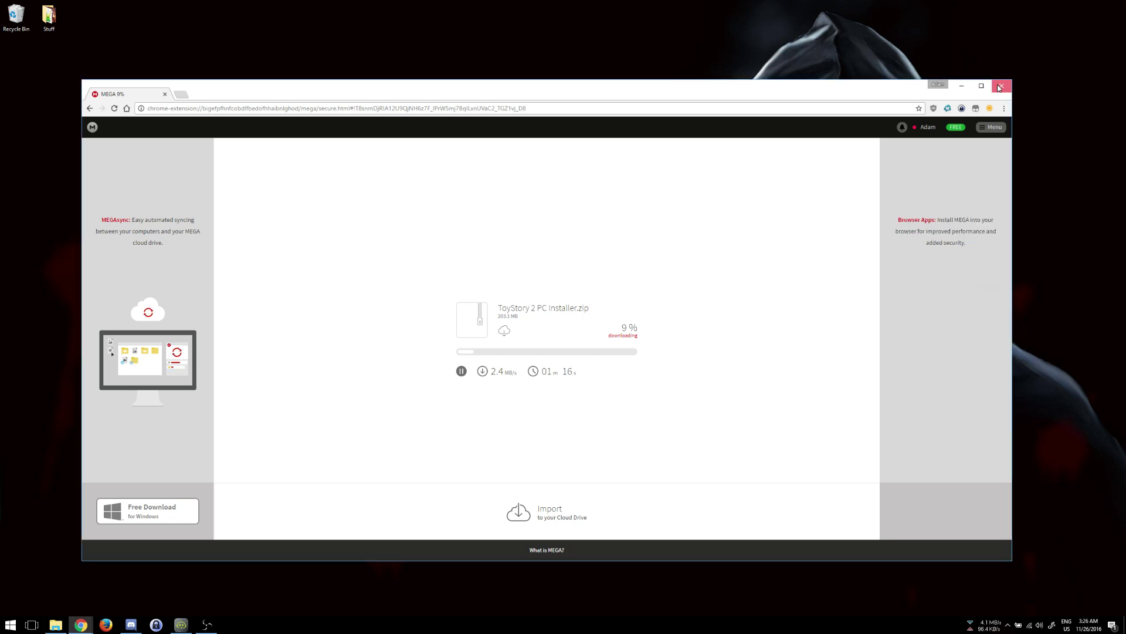
# Step: Leave the download page and extract the zip to a 'ToyStory 2 PC Installer' folder beside it
pyautogui.click(576, 159)
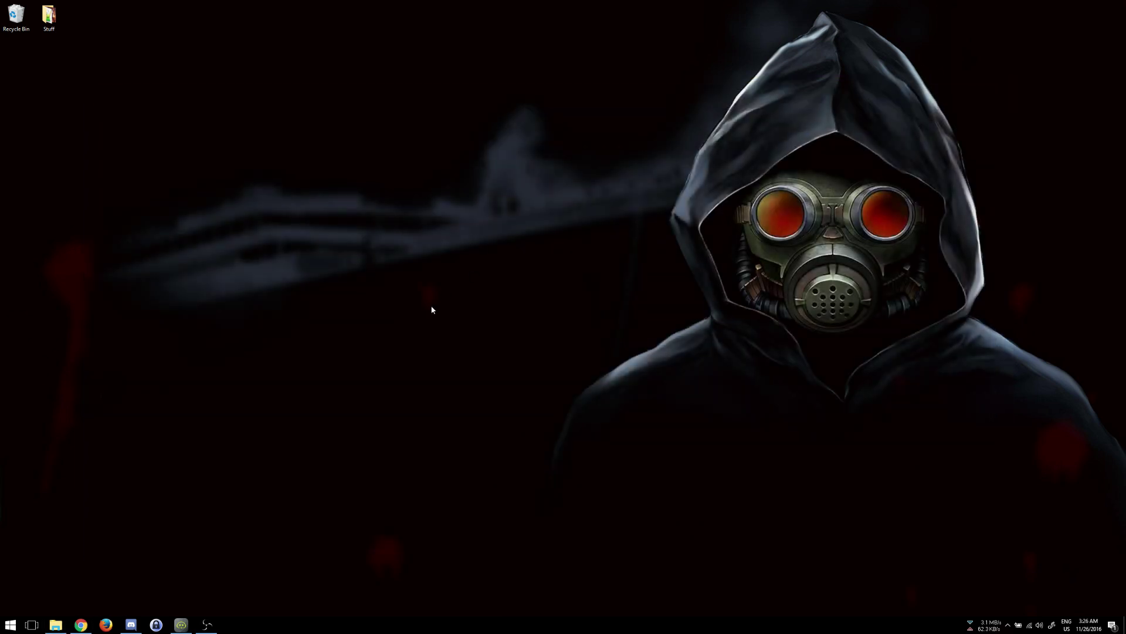
pyautogui.moveTo(17, 67); pyautogui.dragTo(544, 156)
pyautogui.rightClick(535, 158)
pyautogui.click(671, 244)
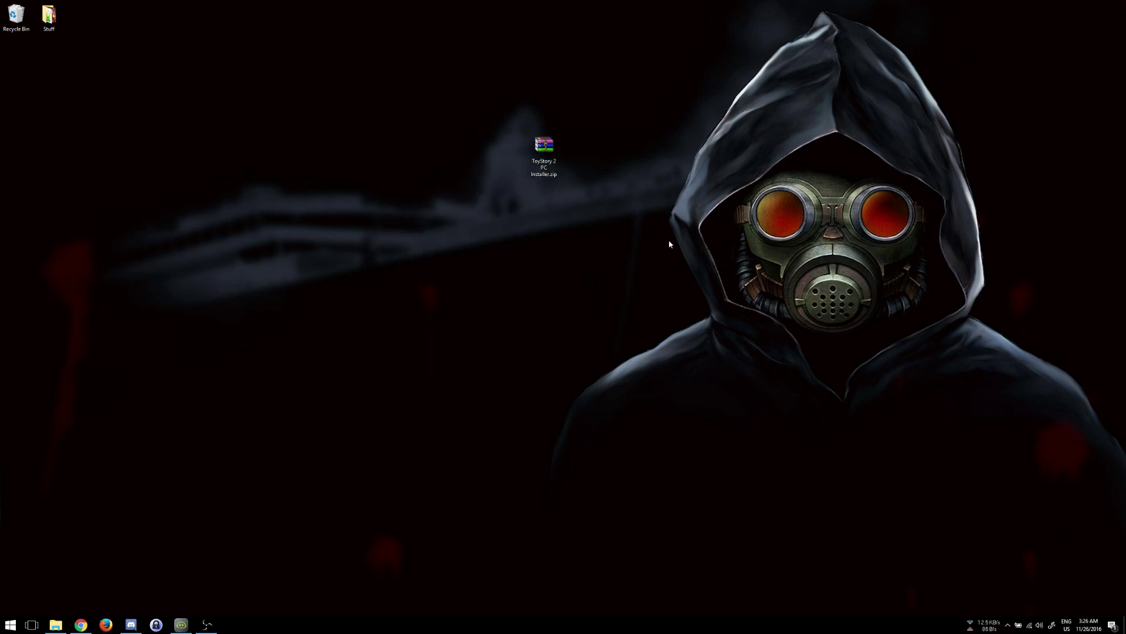
pyautogui.rightClick(537, 154)
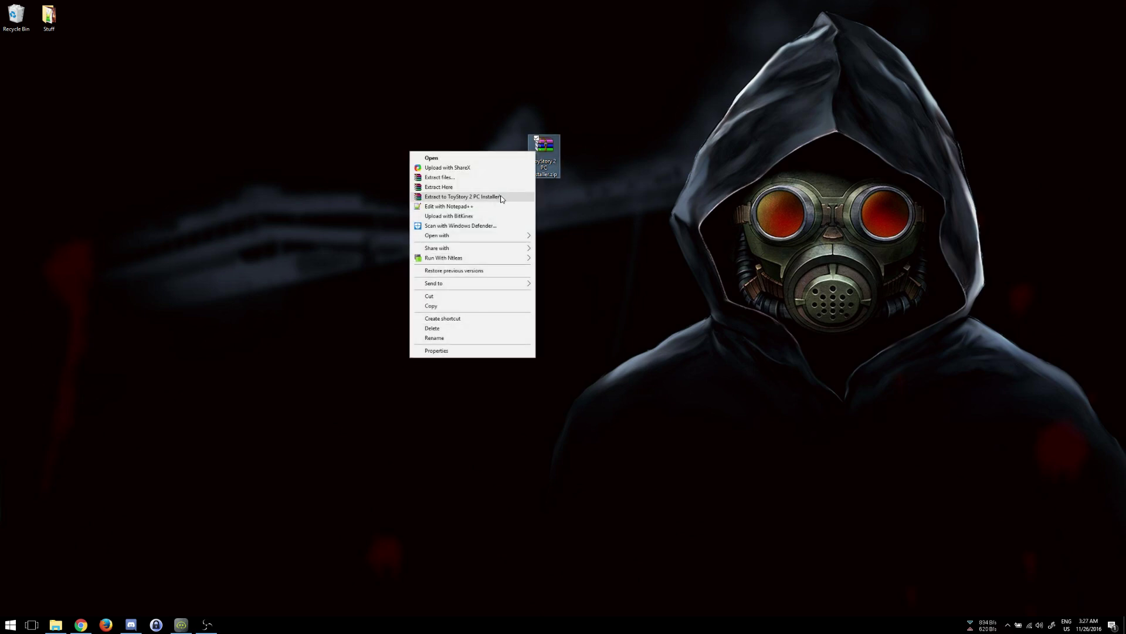
pyautogui.click(515, 193)
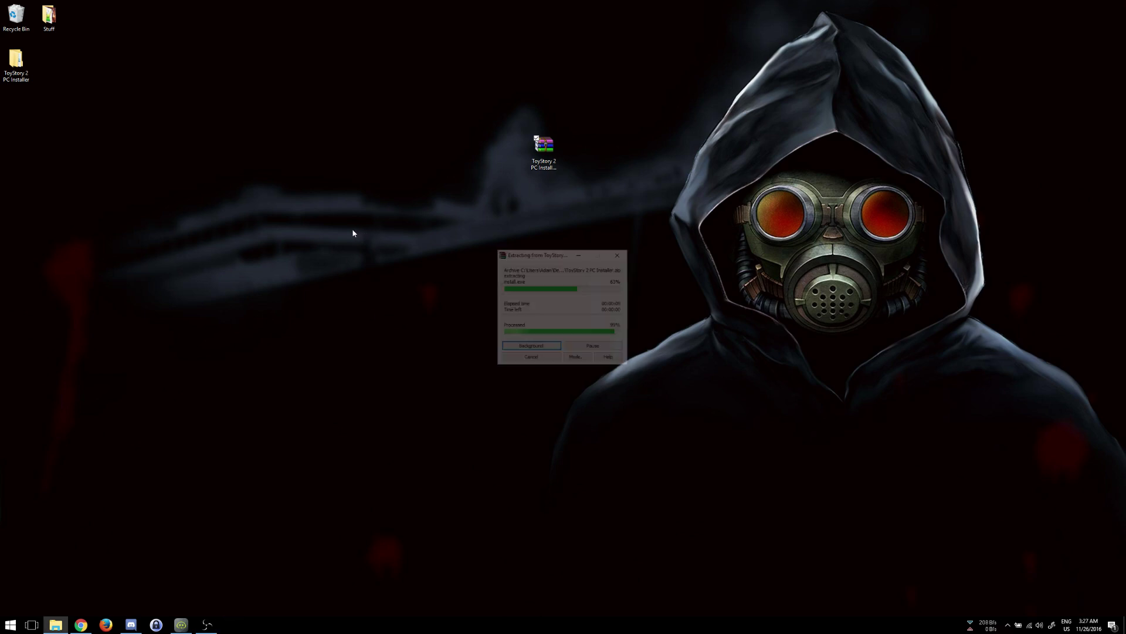
pyautogui.moveTo(16, 59); pyautogui.dragTo(569, 209)
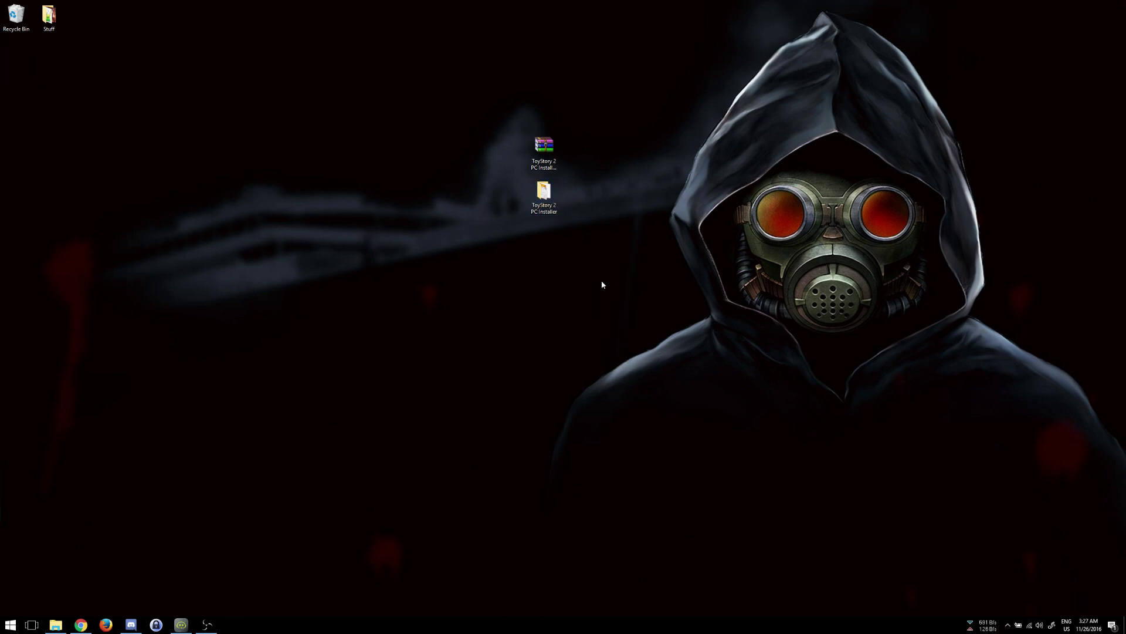
# Step: Open the ToyStory 2 PC Installer folder and reposition its window on screen
pyautogui.doubleClick(544, 191)
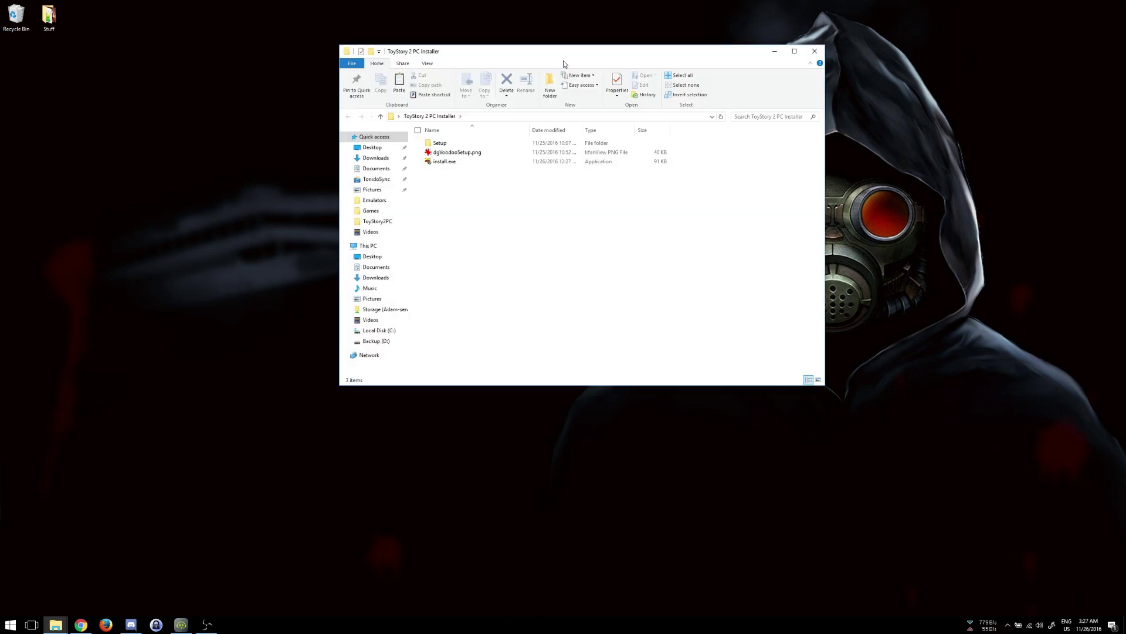
pyautogui.moveTo(617, 52); pyautogui.dragTo(692, 128)
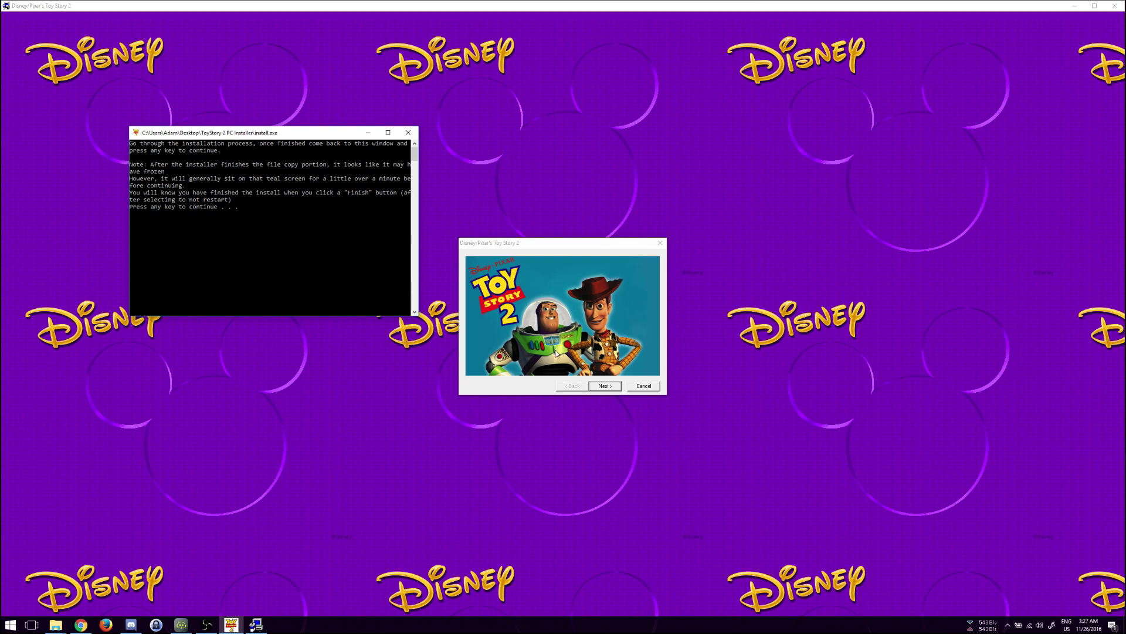
# Step: Select the only component, accept the license, and install to the default directory
pyautogui.click(608, 387)
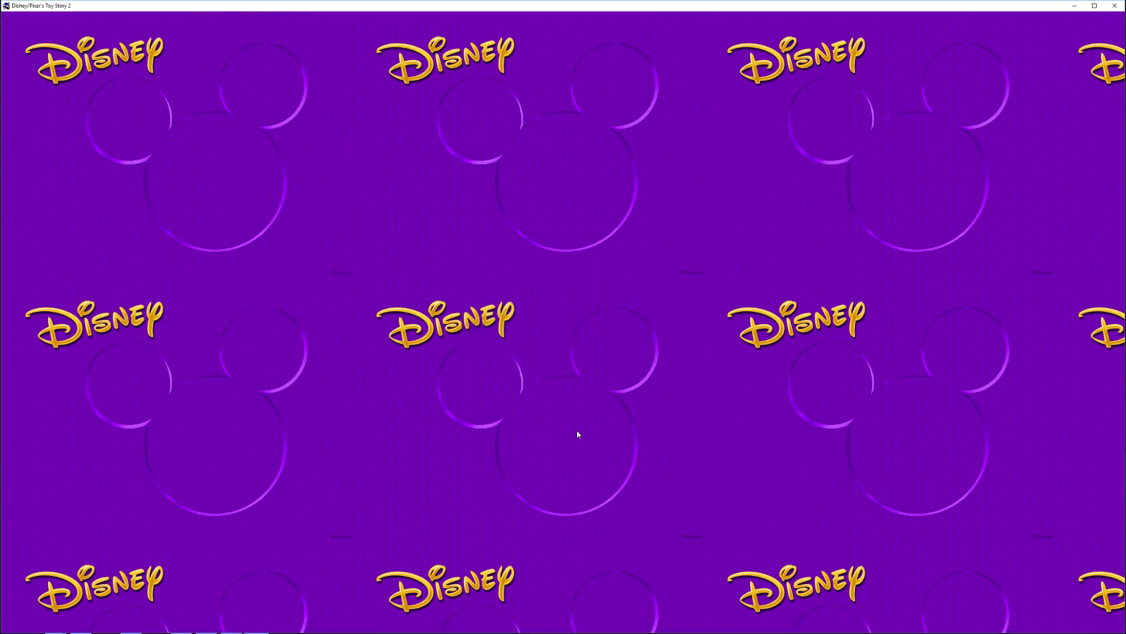
pyautogui.click(529, 284)
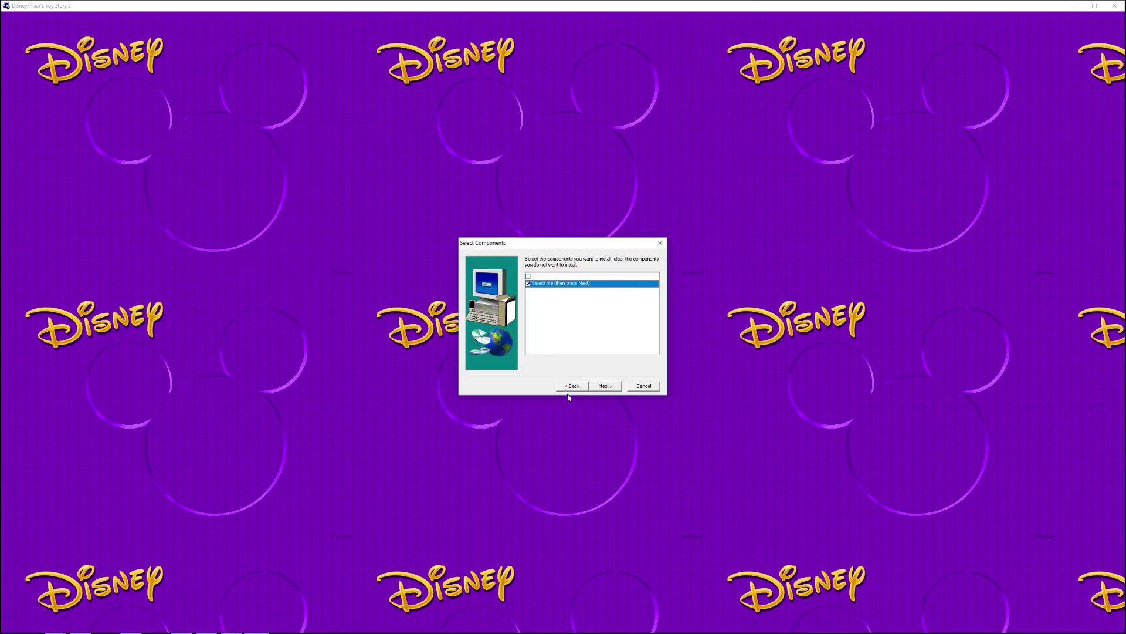
pyautogui.click(612, 389)
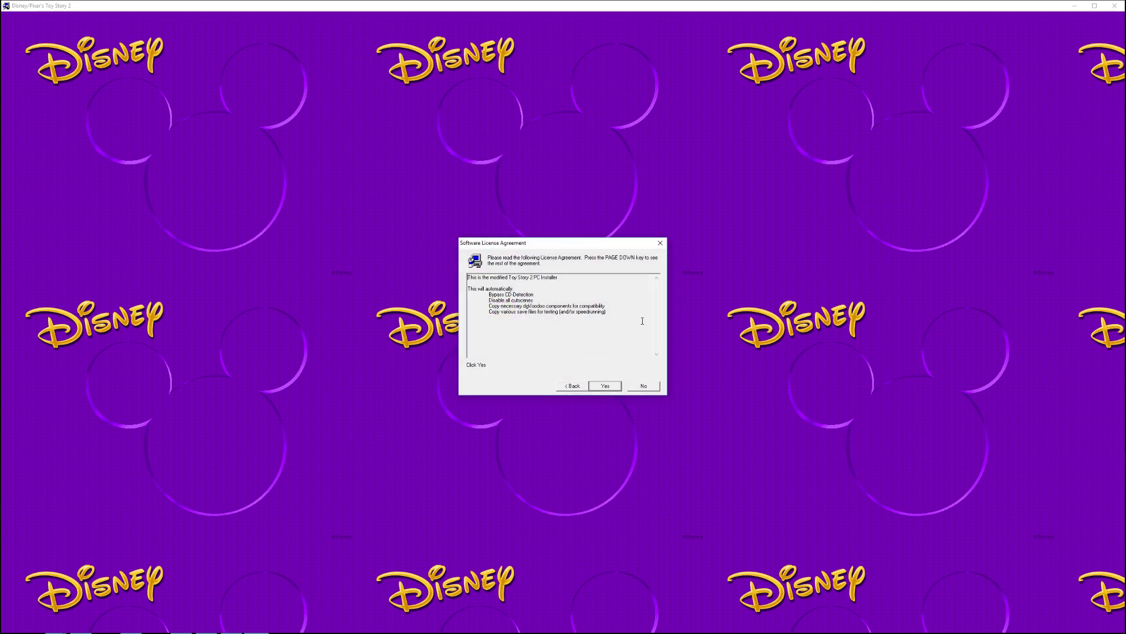
pyautogui.click(606, 386)
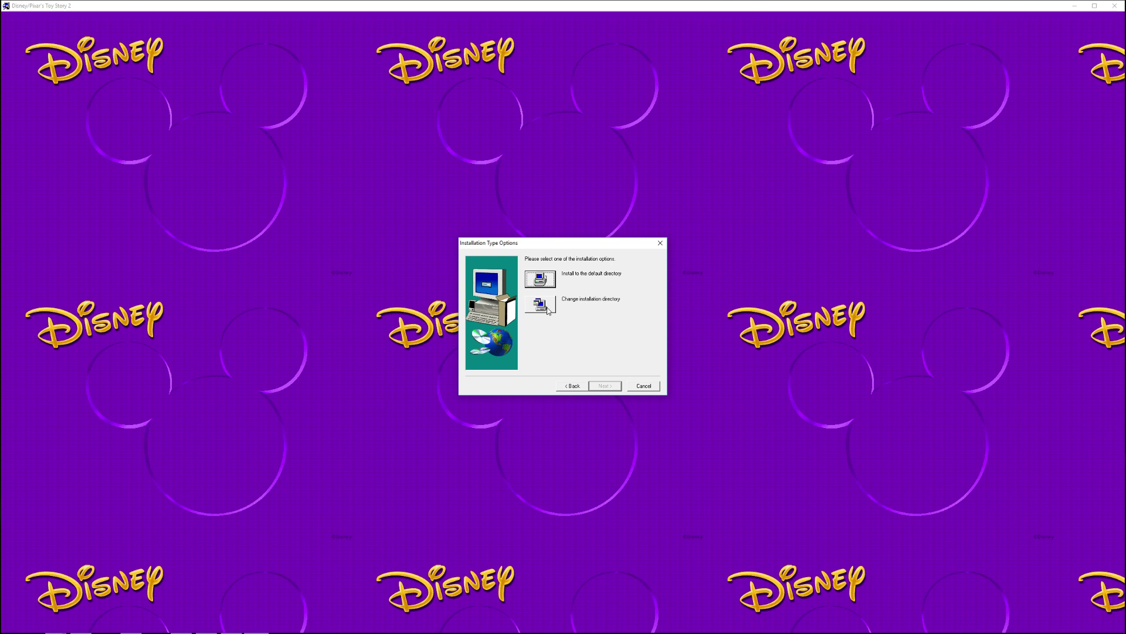
pyautogui.click(550, 281)
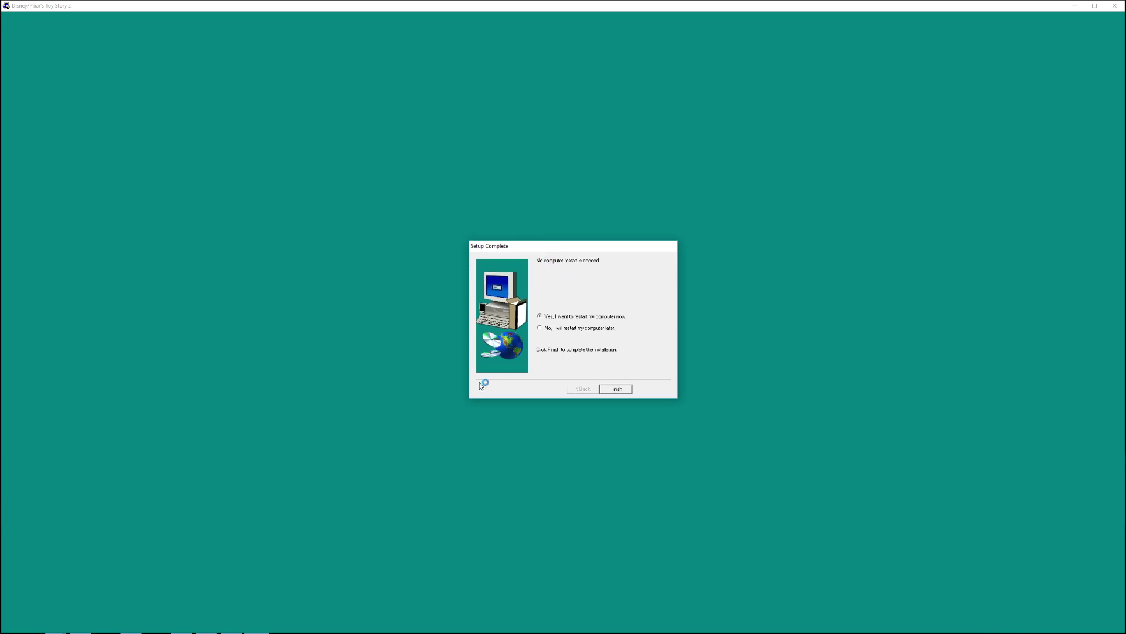
# Step: Choose 'No, I will restart my computer later' and finish the Toy Story 2 setup
pyautogui.moveTo(523, 244); pyautogui.dragTo(499, 229)
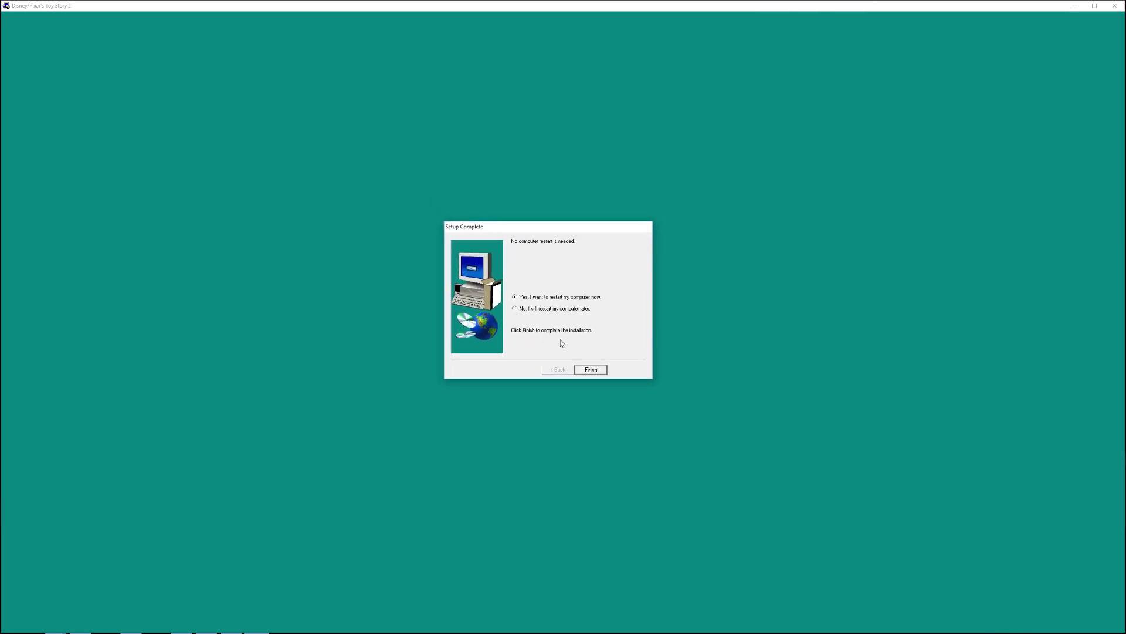
pyautogui.click(516, 310)
pyautogui.click(591, 370)
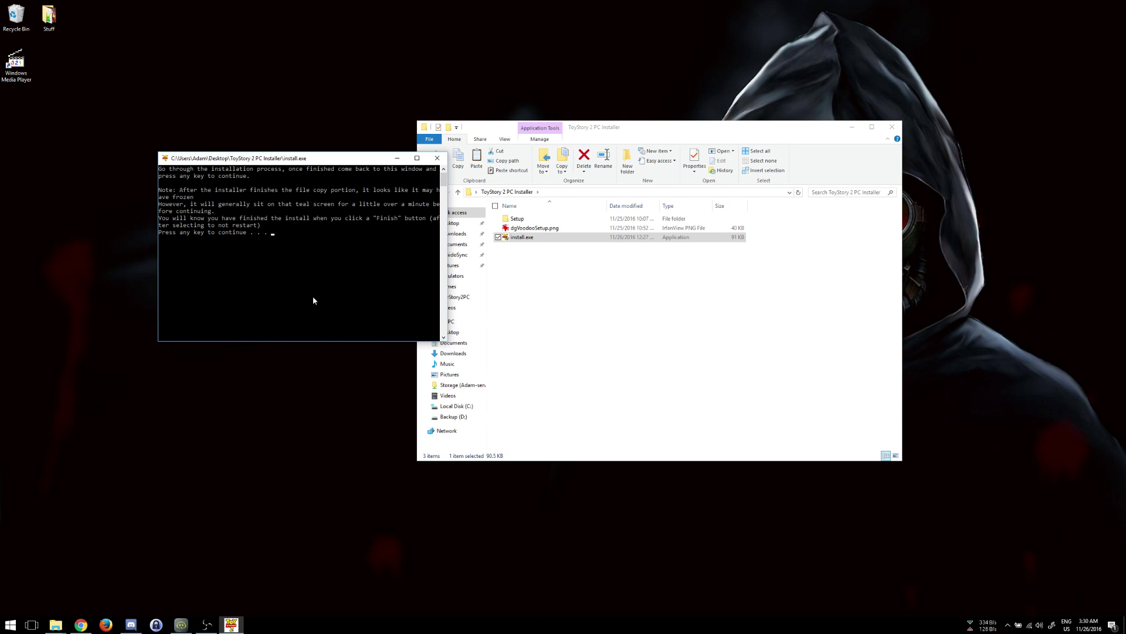
# Step: Continue the installer script to dgVoodoo Setup and arrange it beside the reference screenshot
pyautogui.press('Return')
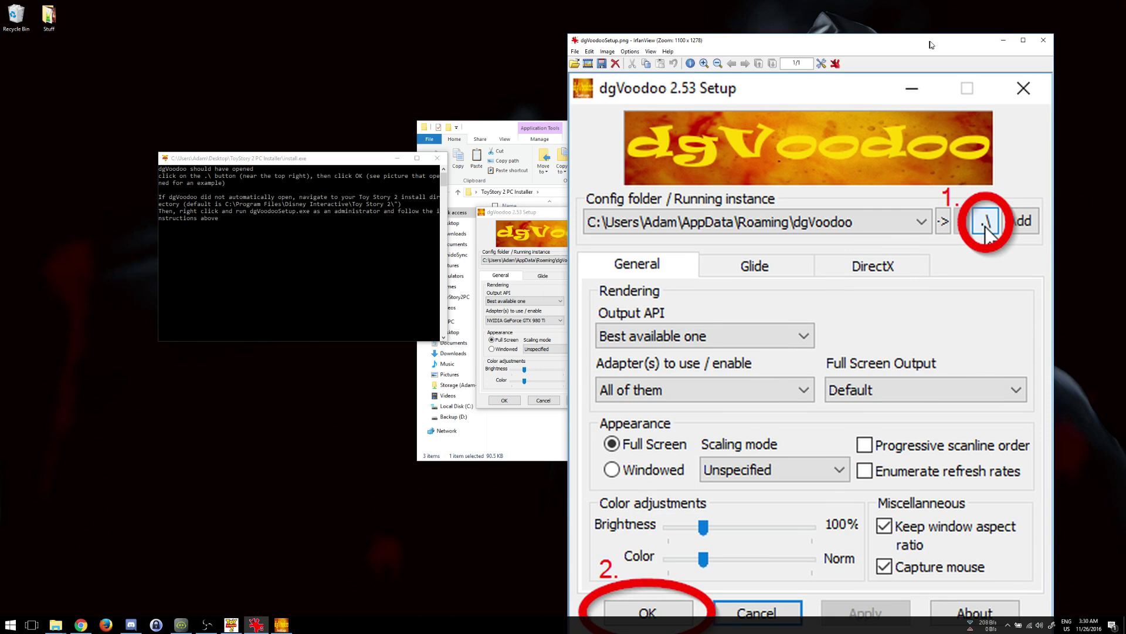
pyautogui.moveTo(531, 215); pyautogui.dragTo(414, 228)
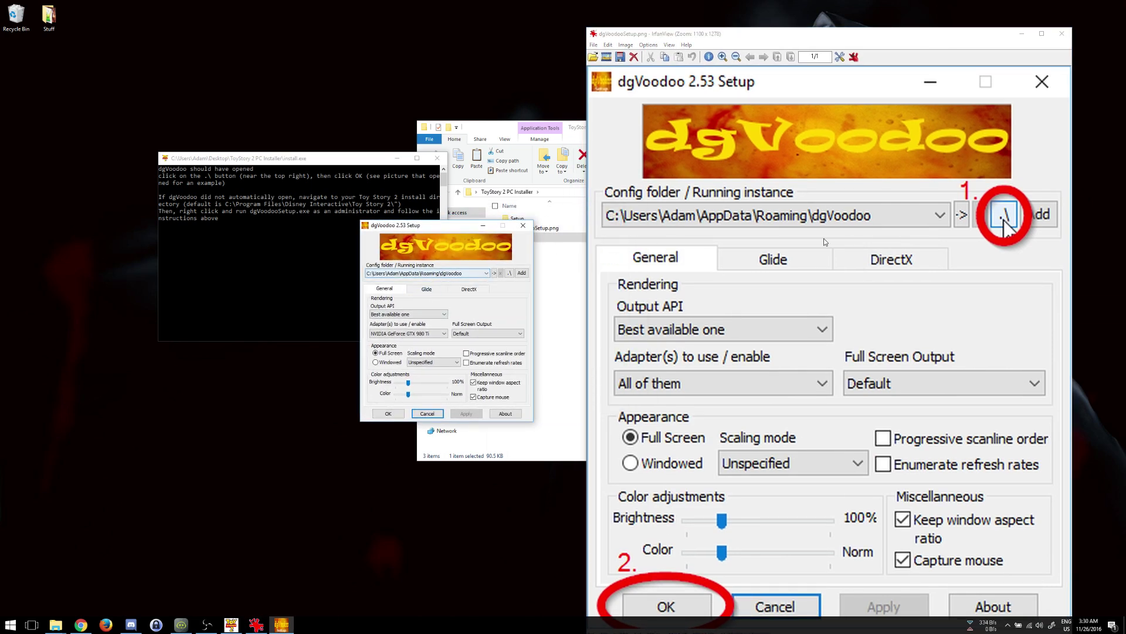
pyautogui.click(809, 39)
pyautogui.moveTo(808, 40); pyautogui.dragTo(805, 13)
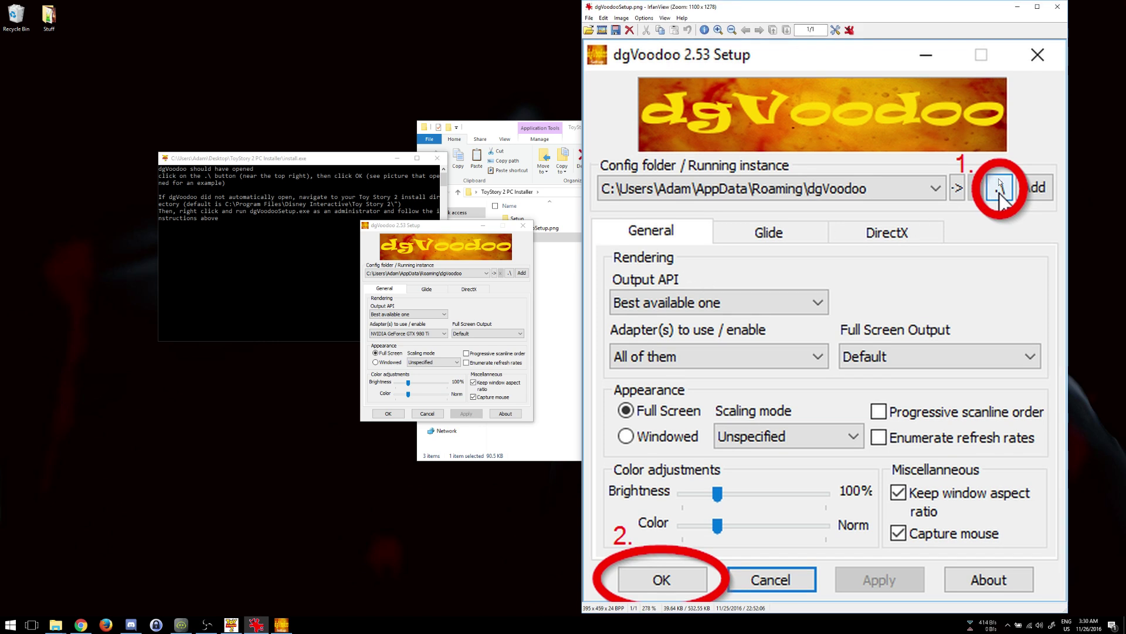
# Step: Point dgVoodoo at the Toy Story 2 folder, save with OK, and close the screenshot
pyautogui.click(509, 273)
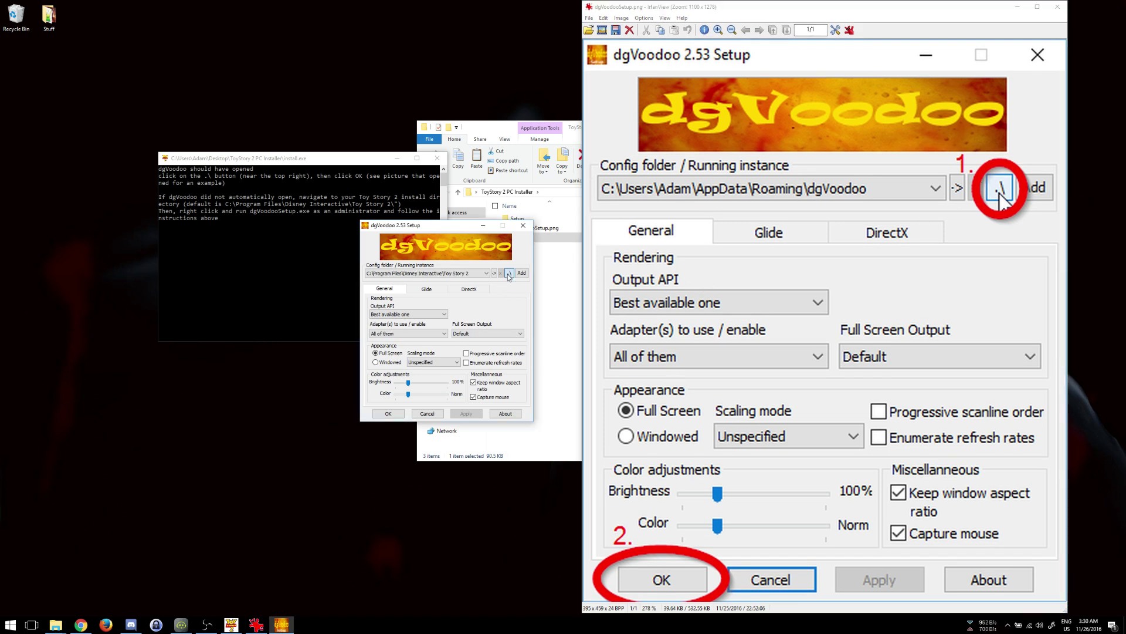
pyautogui.click(388, 414)
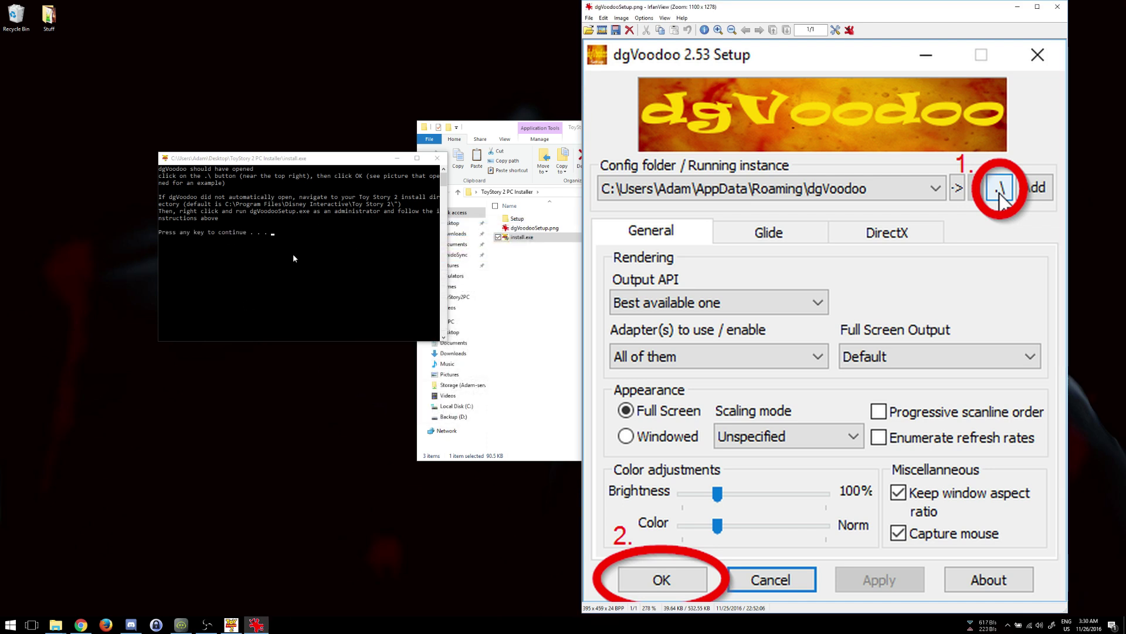
pyautogui.click(274, 246)
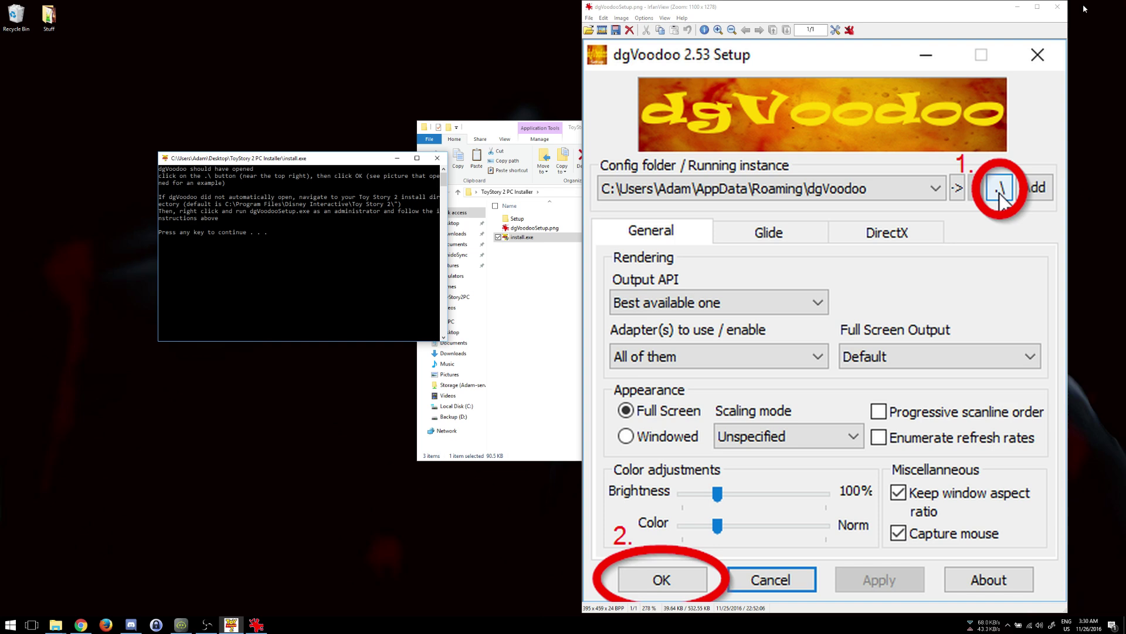
pyautogui.click(1057, 6)
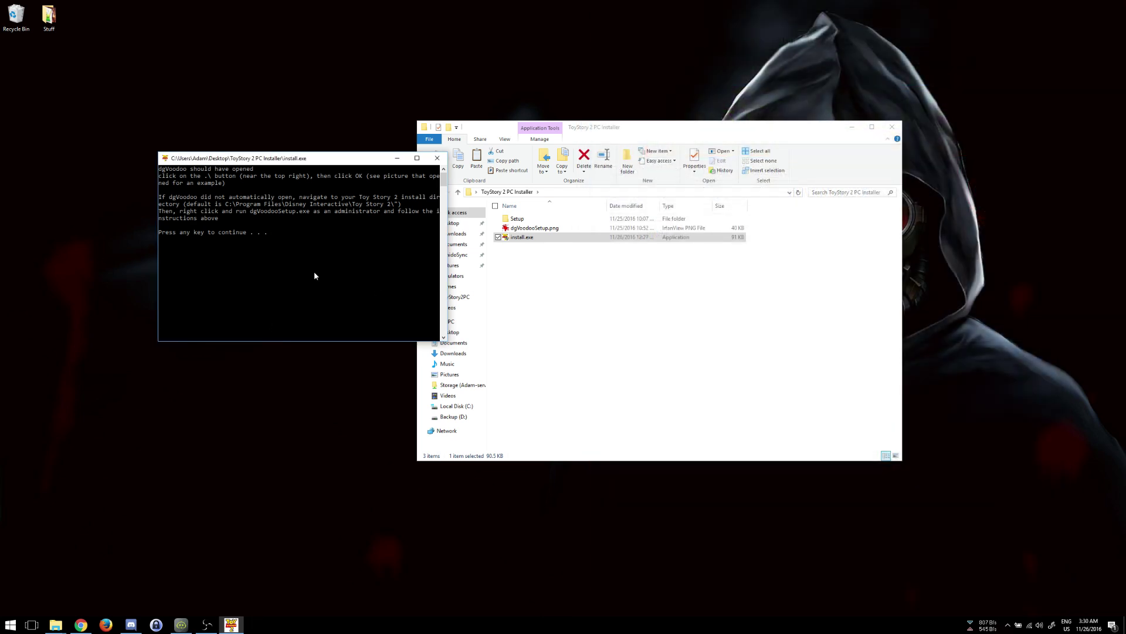
# Step: Advance the console through its final dgVoodoo tips and dismiss its last prompt
pyautogui.press('Return')
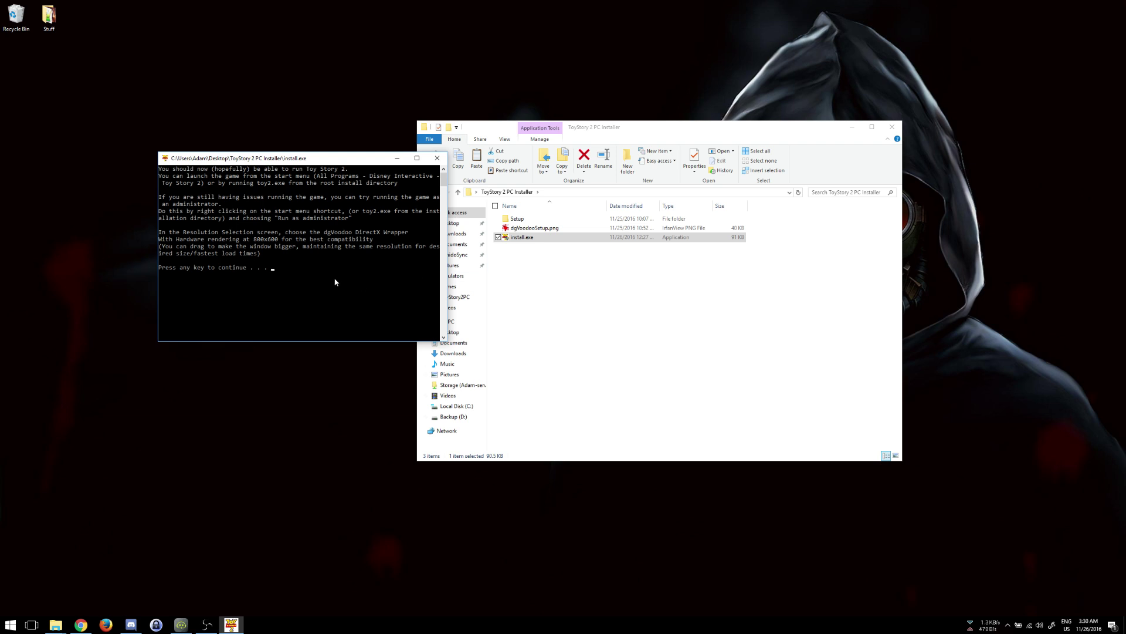
pyautogui.press('Return')
# Step: Close the installer folder and open the Toy Story 2 shortcut's Properties from the Start menu
pyautogui.click(895, 131)
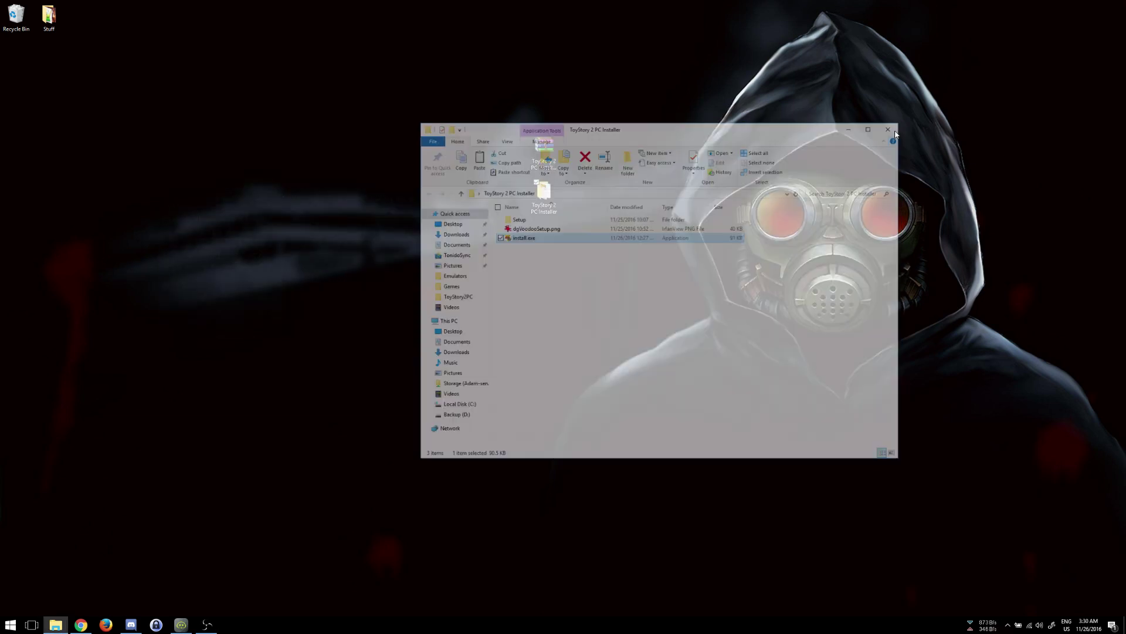
pyautogui.click(10, 624)
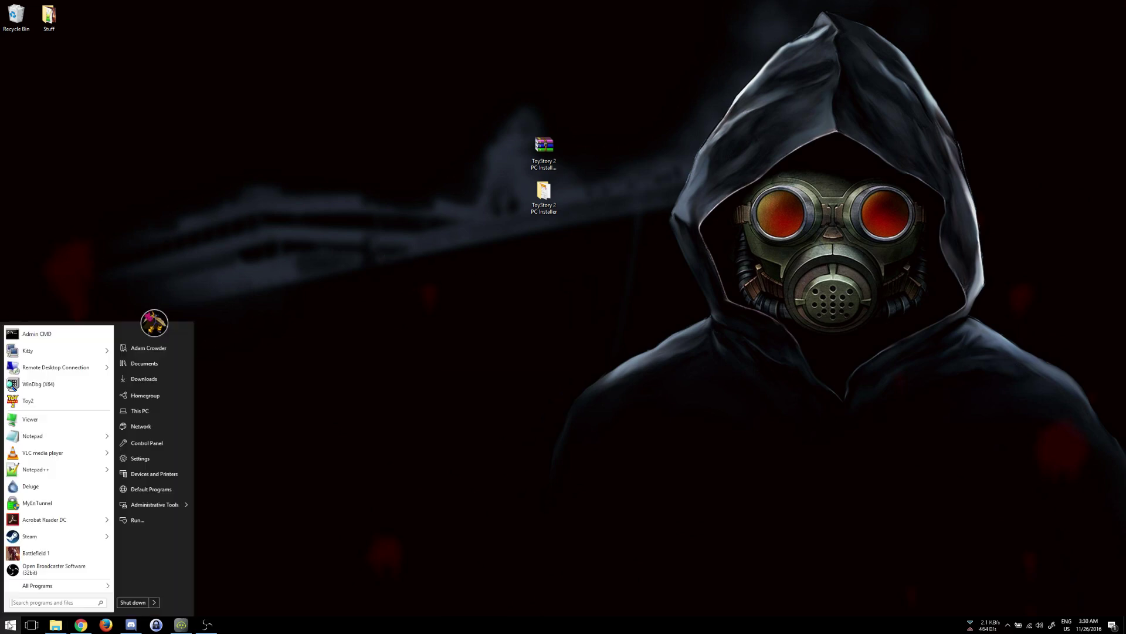
pyautogui.moveTo(40, 586)
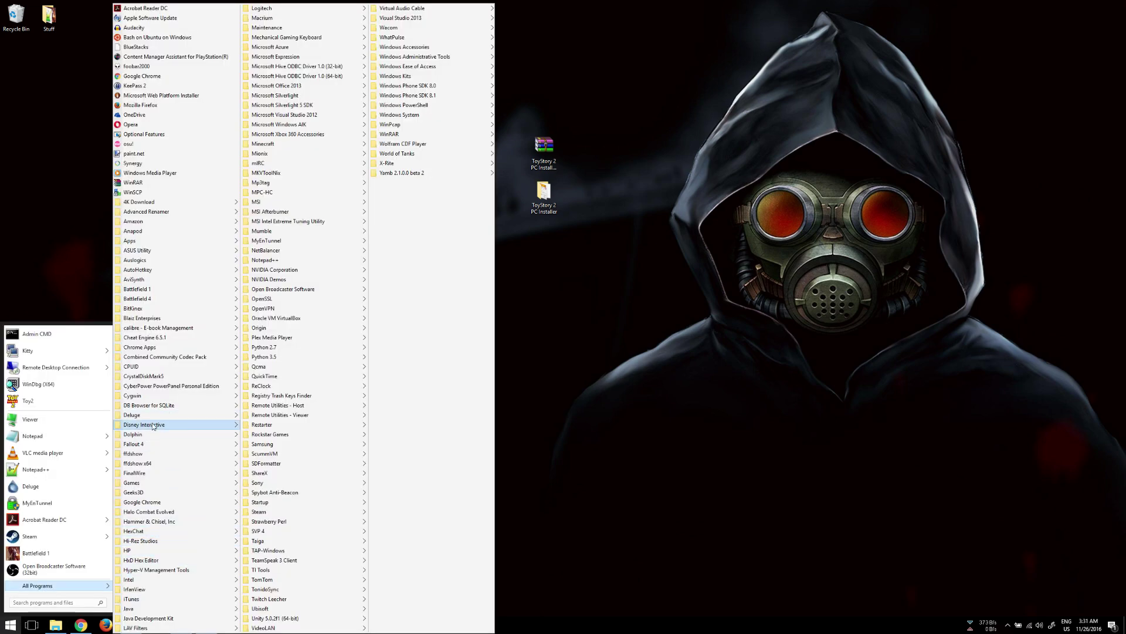
pyautogui.moveTo(135, 424)
pyautogui.moveTo(91, 425)
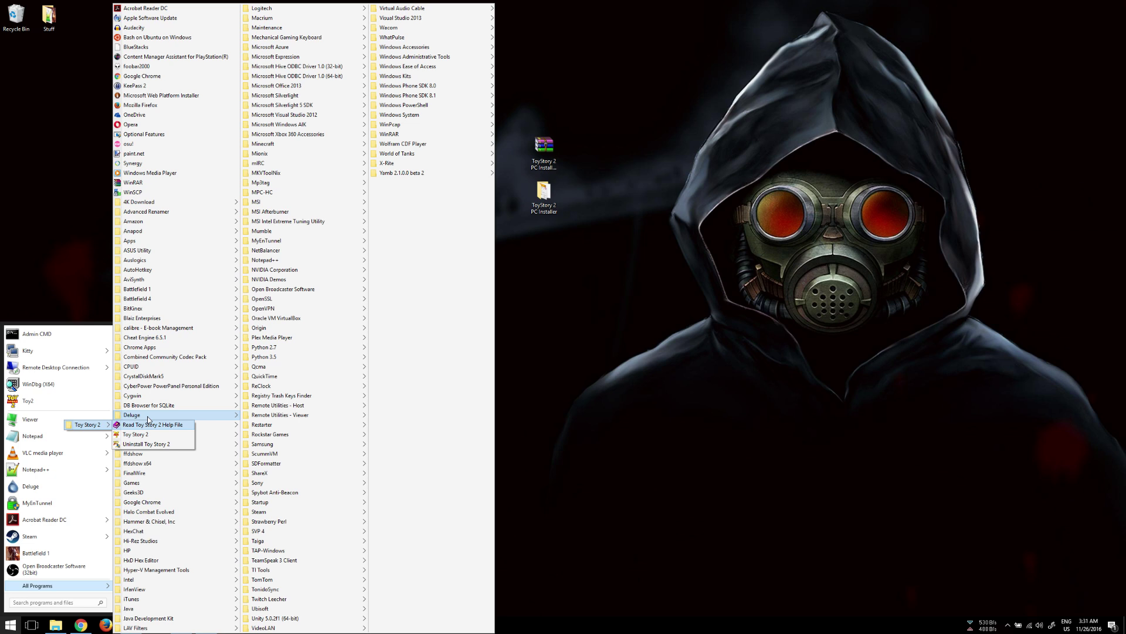
pyautogui.click(146, 437)
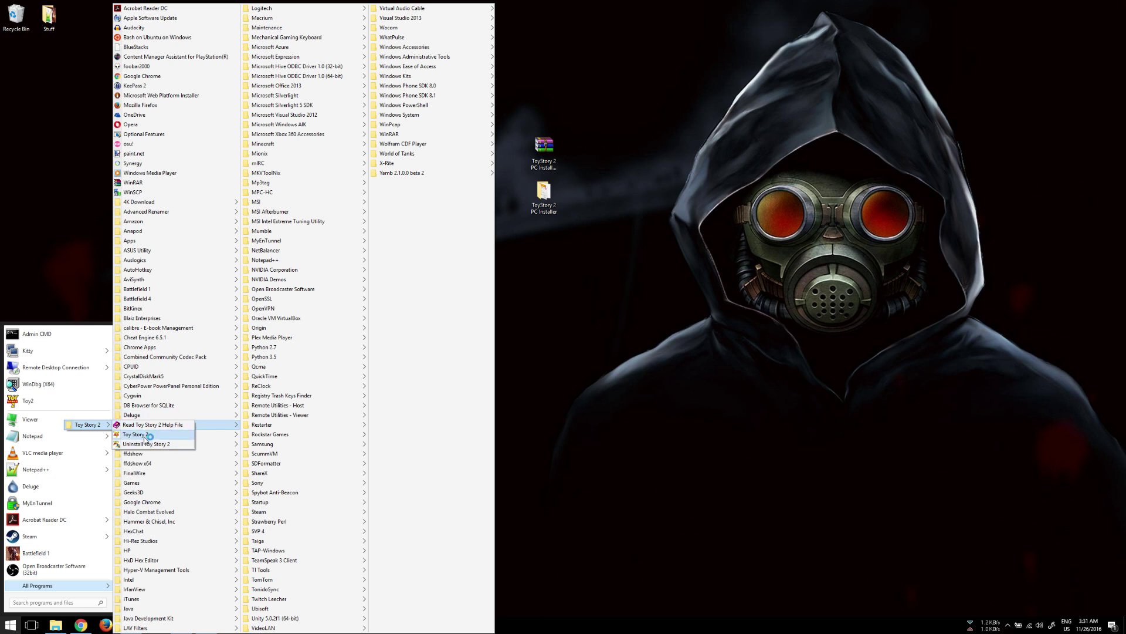
pyautogui.rightClick(145, 438)
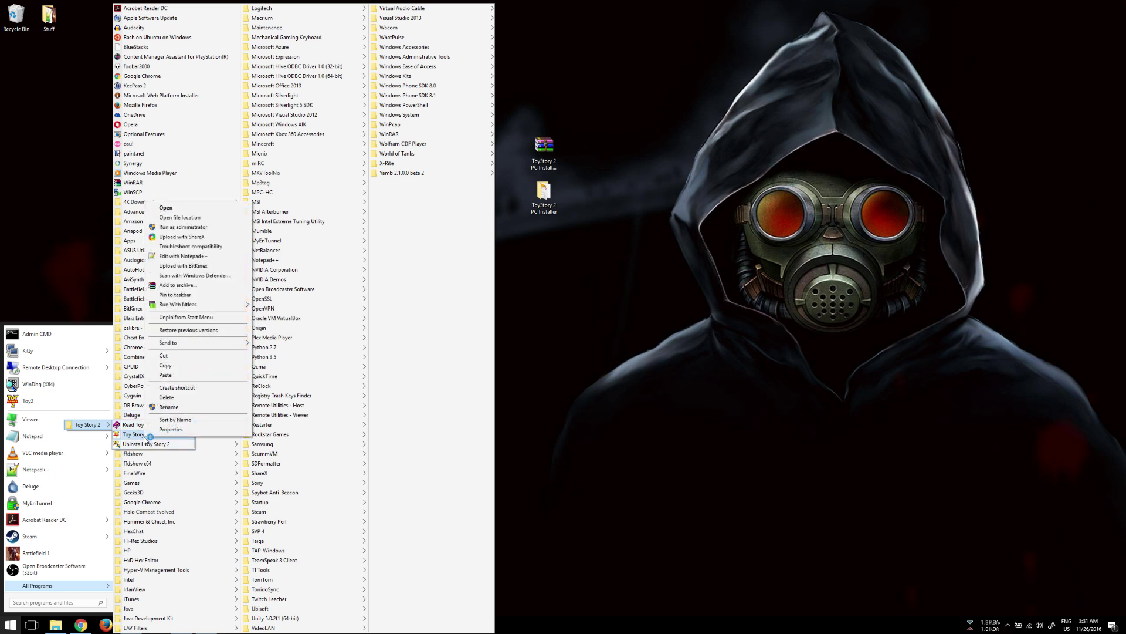
pyautogui.click(157, 435)
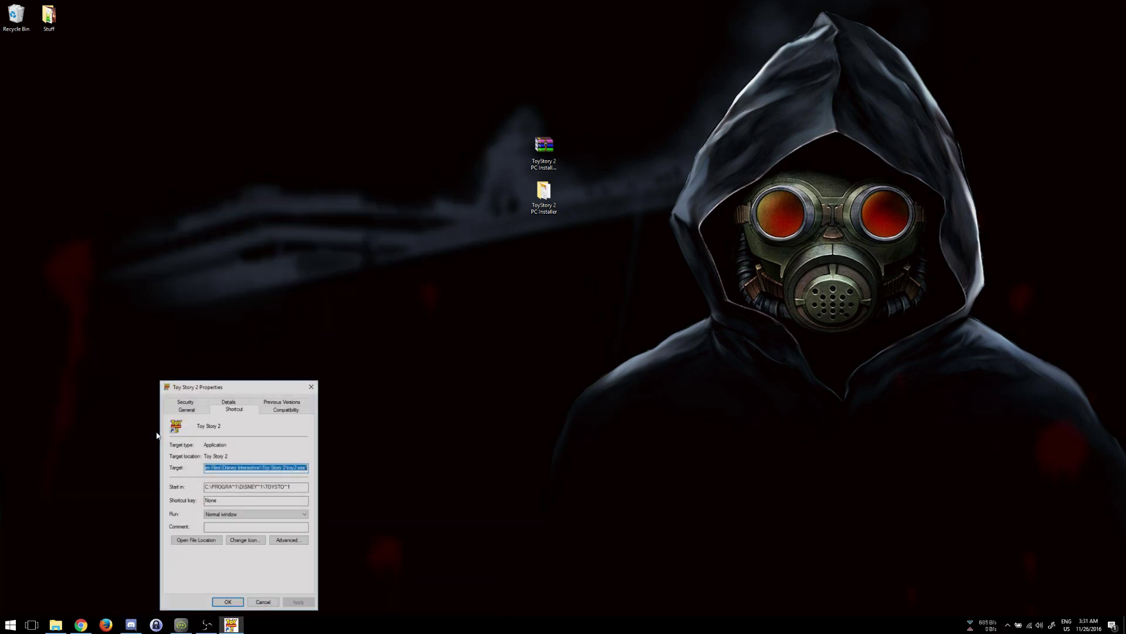
# Step: Set the shortcut to Run as administrator under Advanced, then apply with administrator permission
pyautogui.click(289, 540)
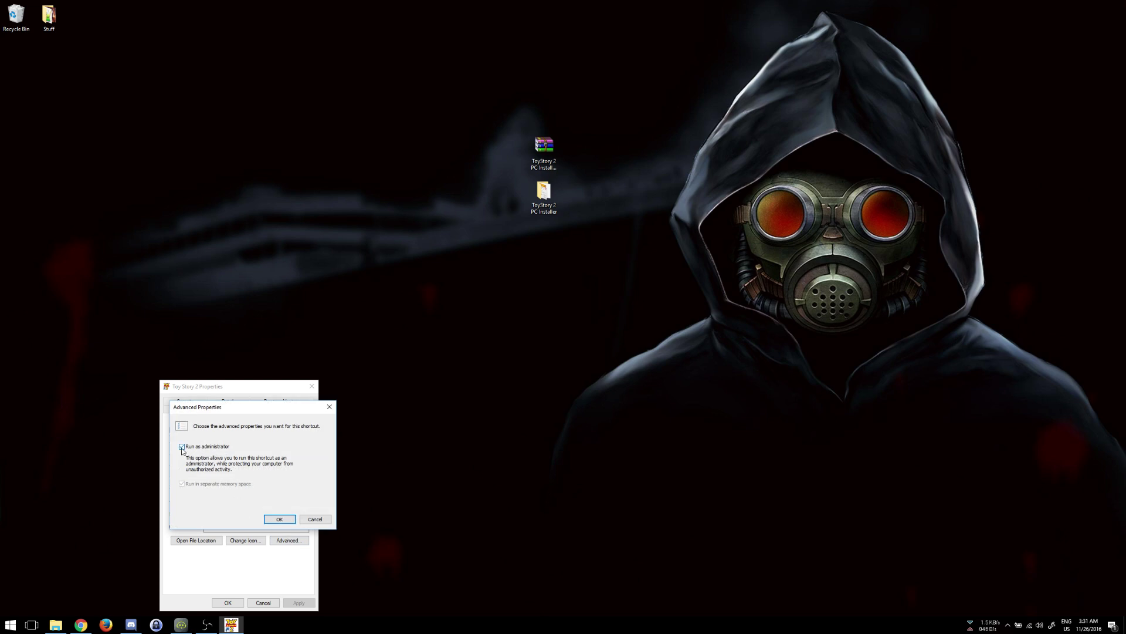
pyautogui.click(182, 447)
pyautogui.click(281, 519)
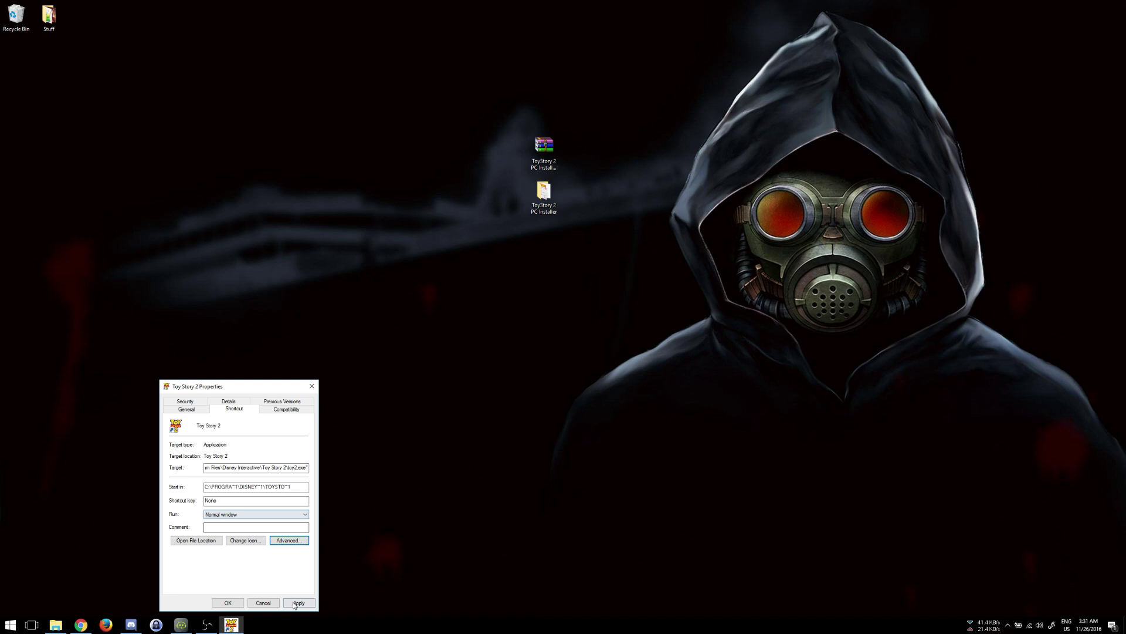
pyautogui.click(299, 603)
pyautogui.click(245, 518)
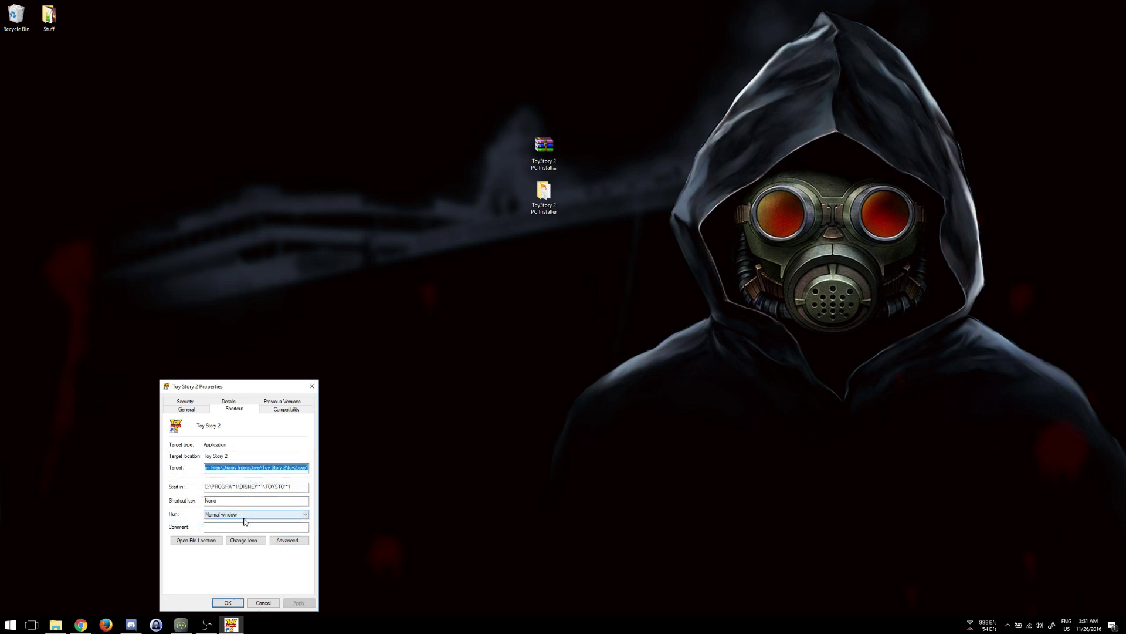
pyautogui.click(229, 604)
pyautogui.click(7, 623)
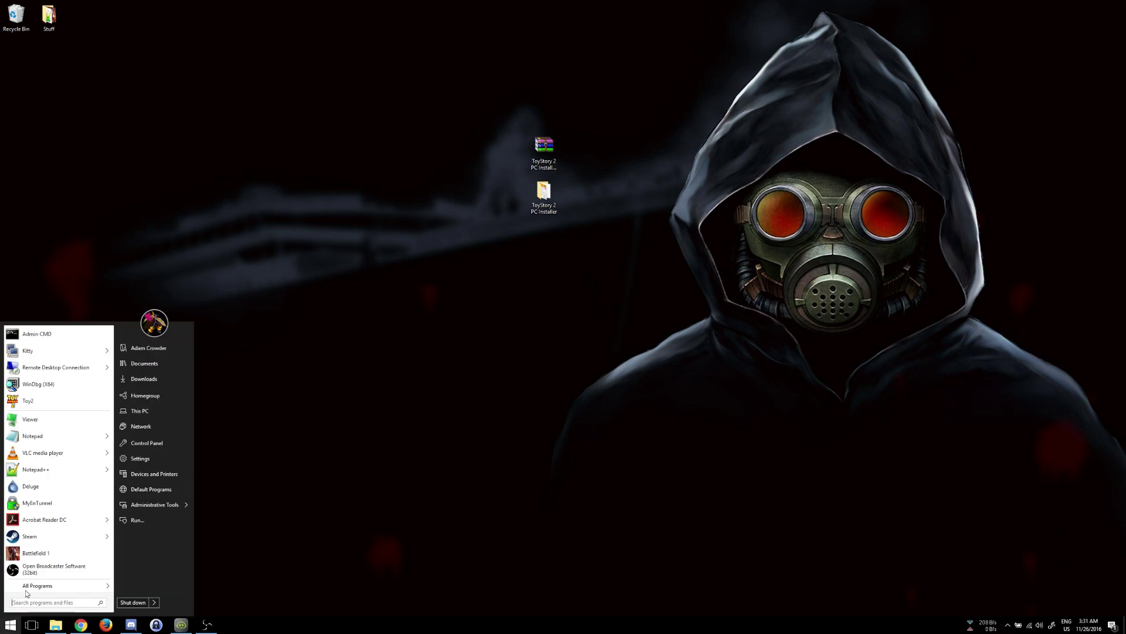
# Step: Launch Toy Story 2 from its folder in the Start menu's All Programs list
pyautogui.click(47, 588)
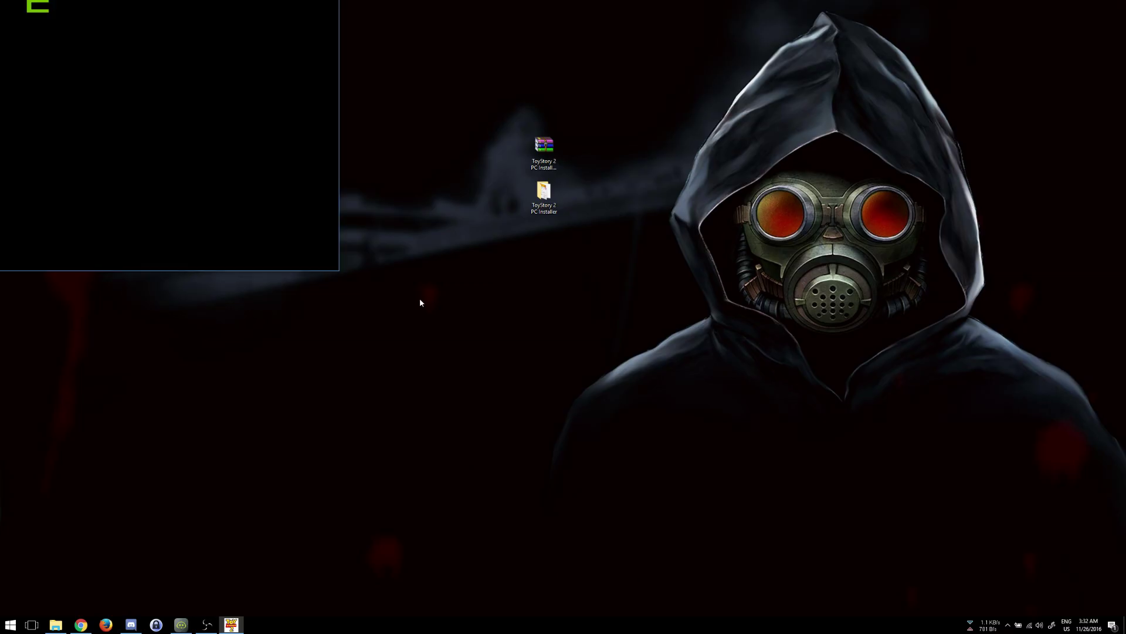
# Step: Centre and enlarge the Toy2 window, then load a saved game from a save slot
pyautogui.moveTo(176, 7); pyautogui.dragTo(519, 234)
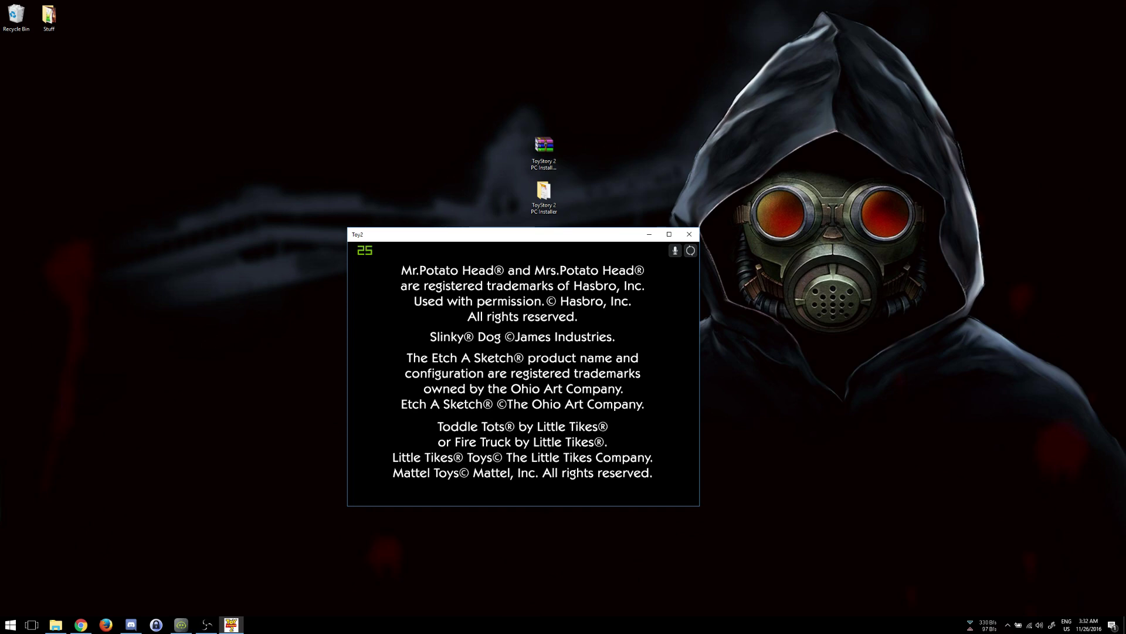
pyautogui.moveTo(348, 229); pyautogui.dragTo(160, 86)
pyautogui.moveTo(371, 99); pyautogui.dragTo(451, 113)
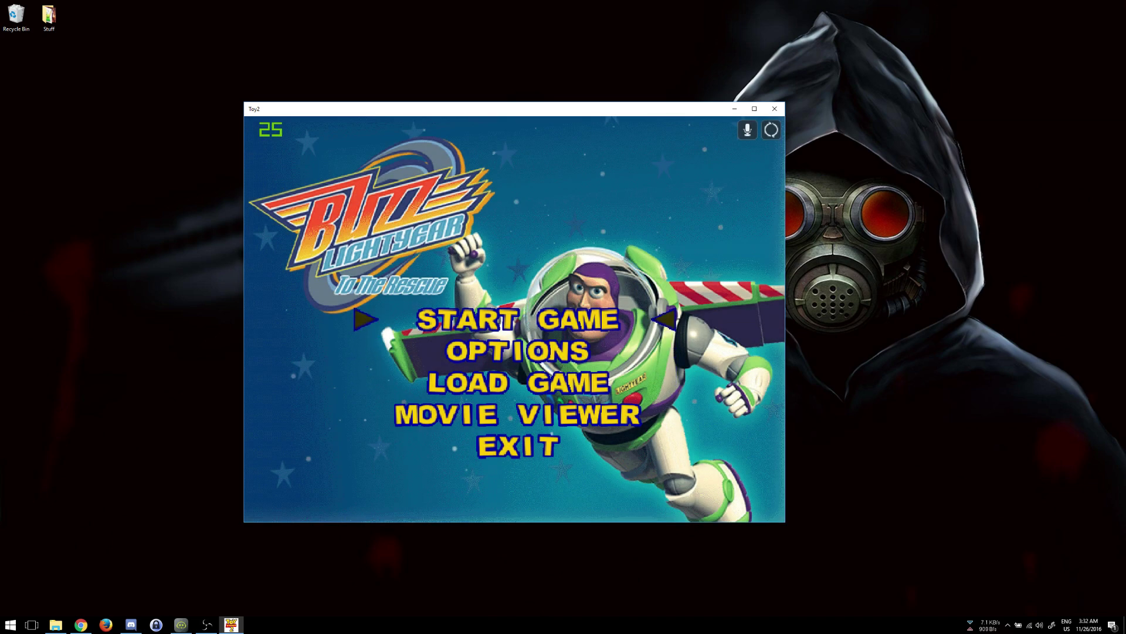
pyautogui.press('Return')
pyautogui.press('Return')
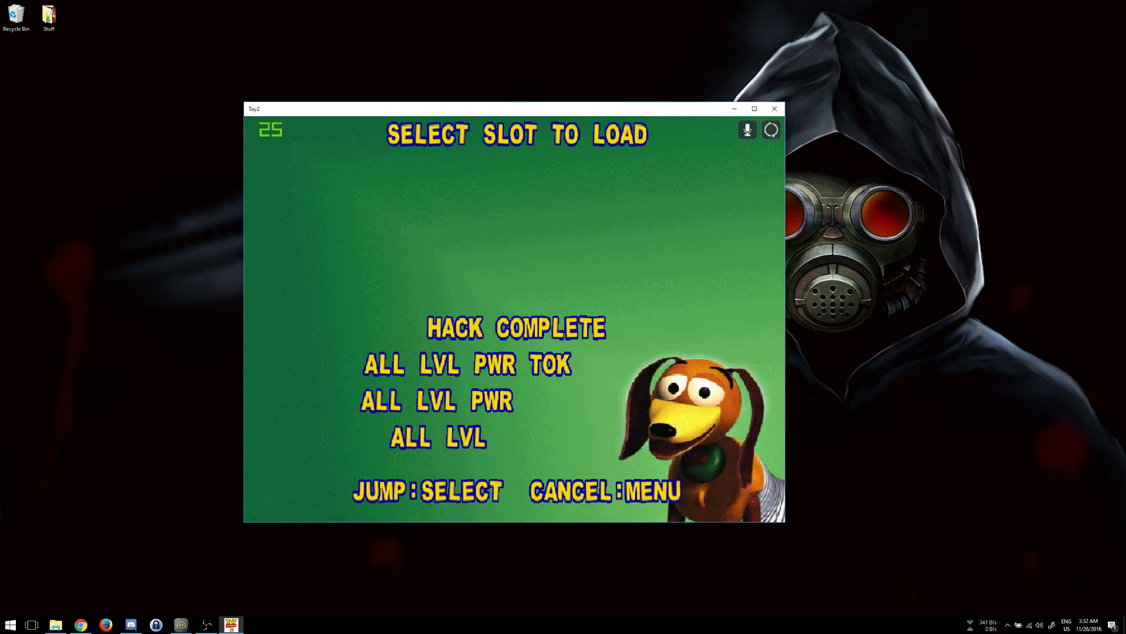
pyautogui.press('Return')
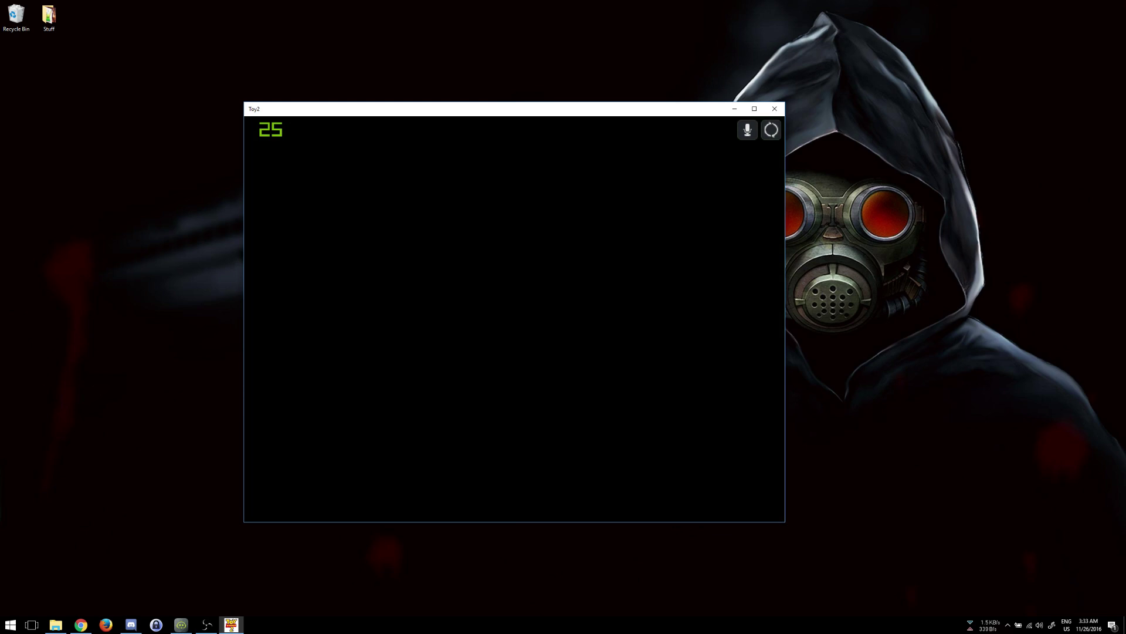
pyautogui.press('Return')
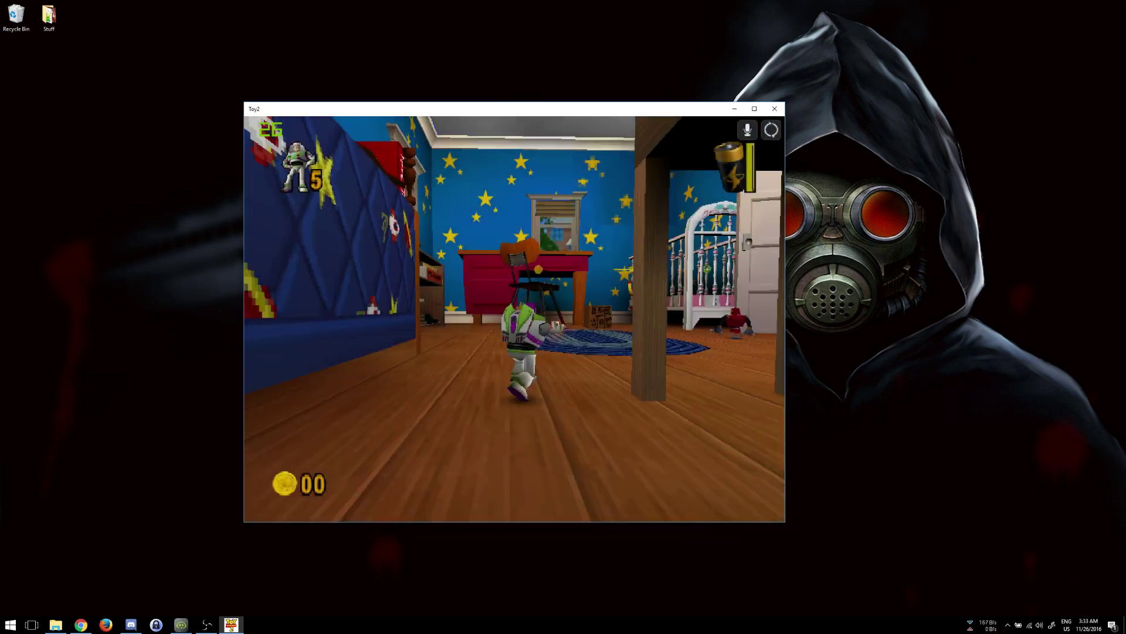
# Step: Play as Buzz in Andy's room, running, firing and turning the camera, then shift the window left
pyautogui.press('Up')
pyautogui.press('Up')
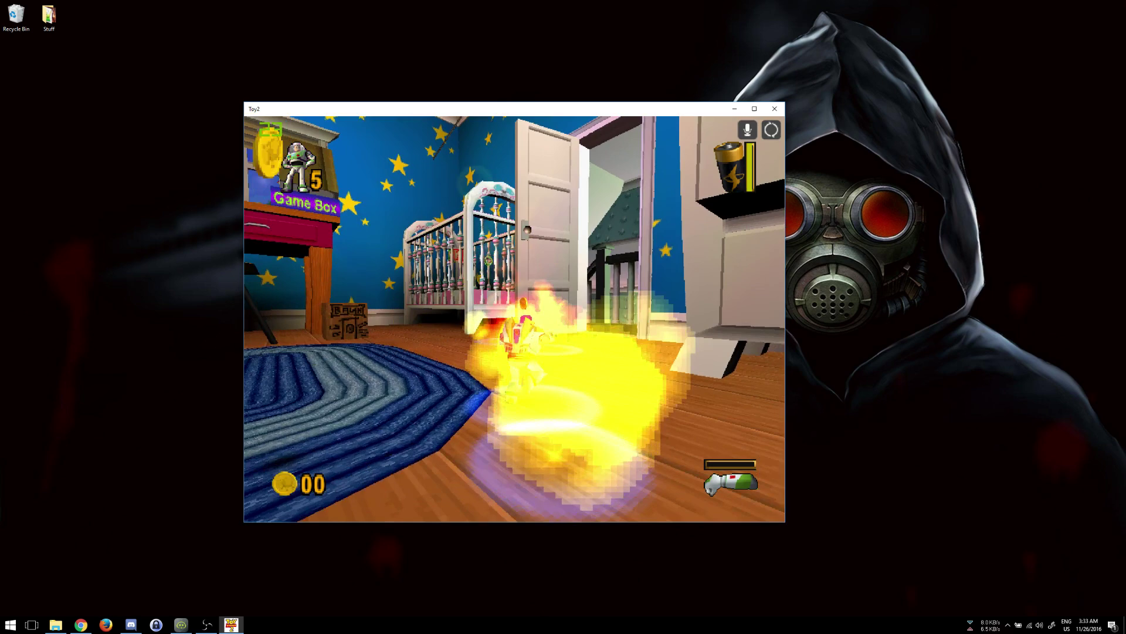
pyautogui.press('Left')
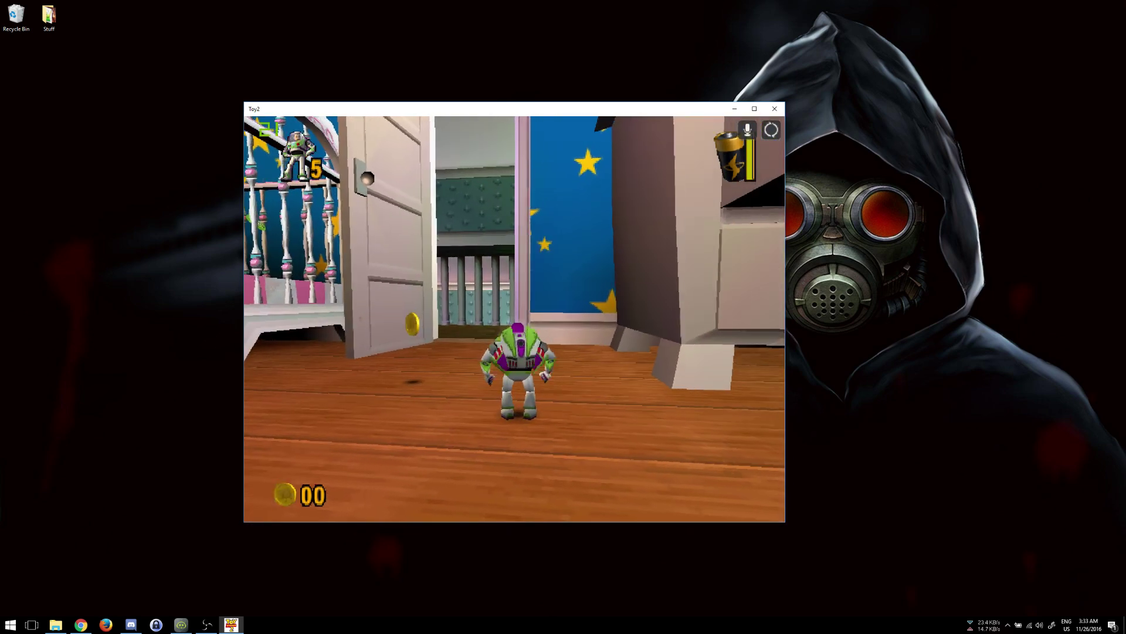
pyautogui.press('z')
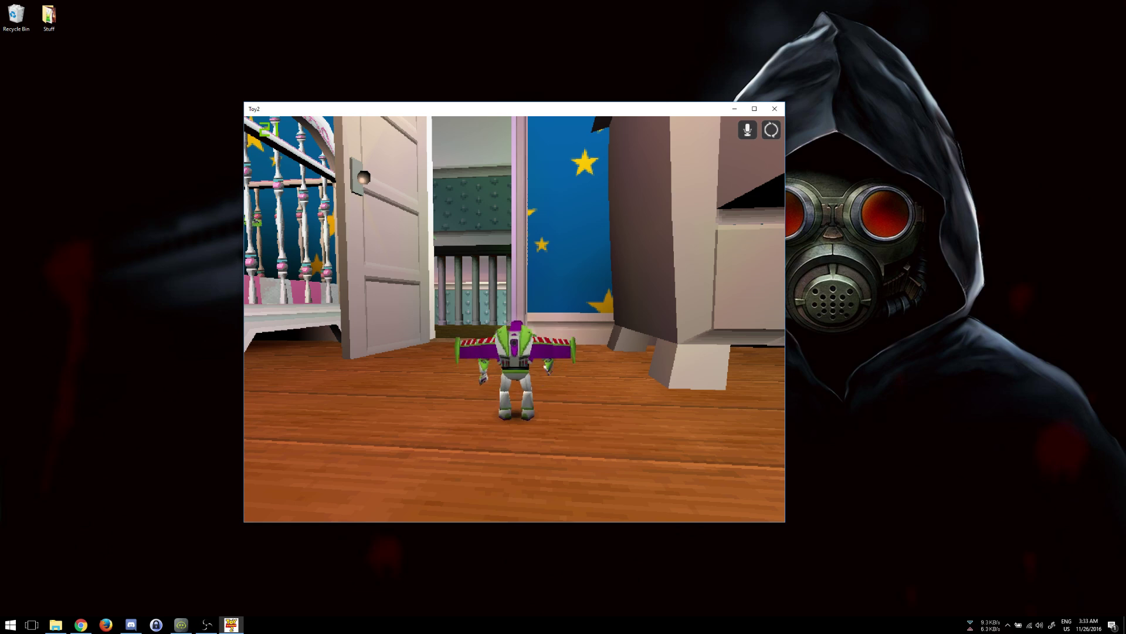
pyautogui.moveTo(415, 109); pyautogui.dragTo(350, 102)
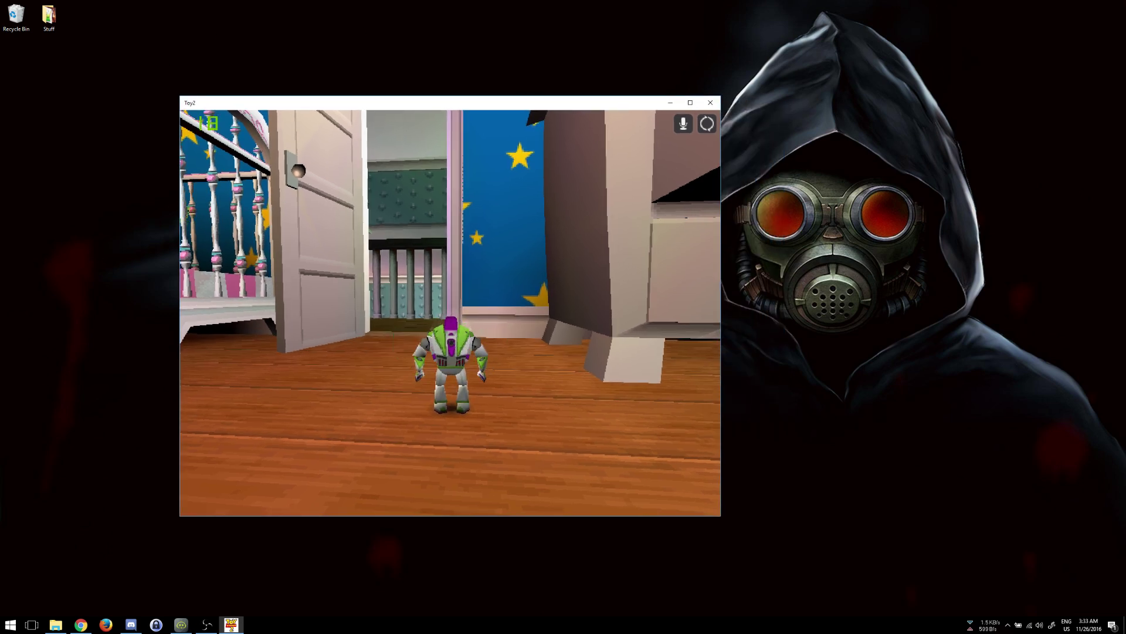
# Step: Close the game and open C:\Program Files\Disney Interactive\Toy Story 2 in File Explorer
pyautogui.click(710, 102)
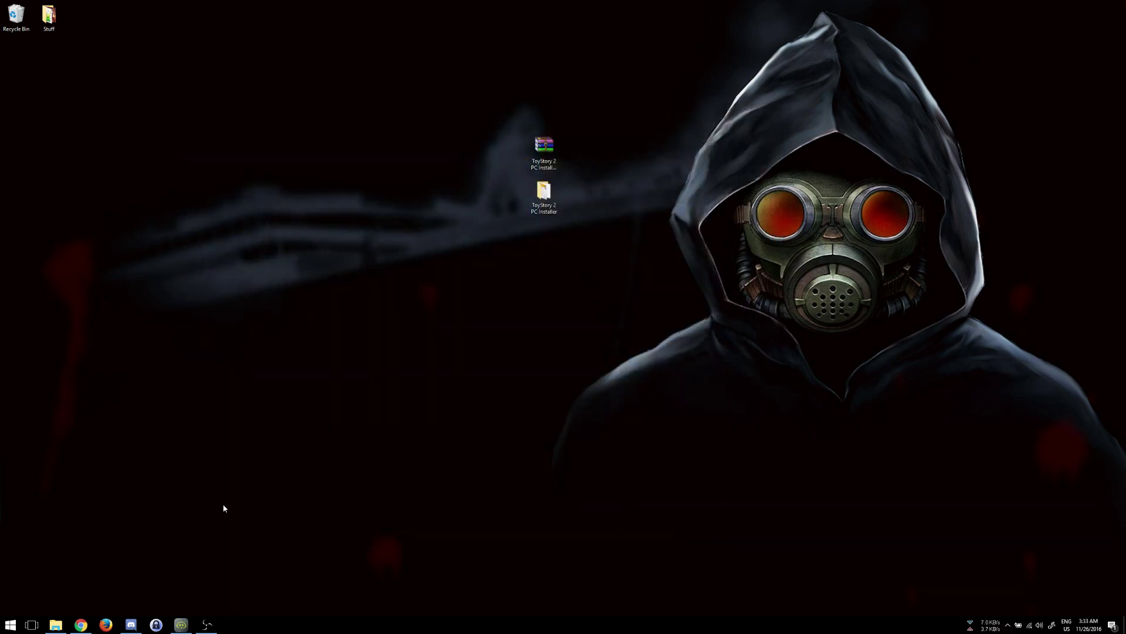
pyautogui.rightClick(53, 625)
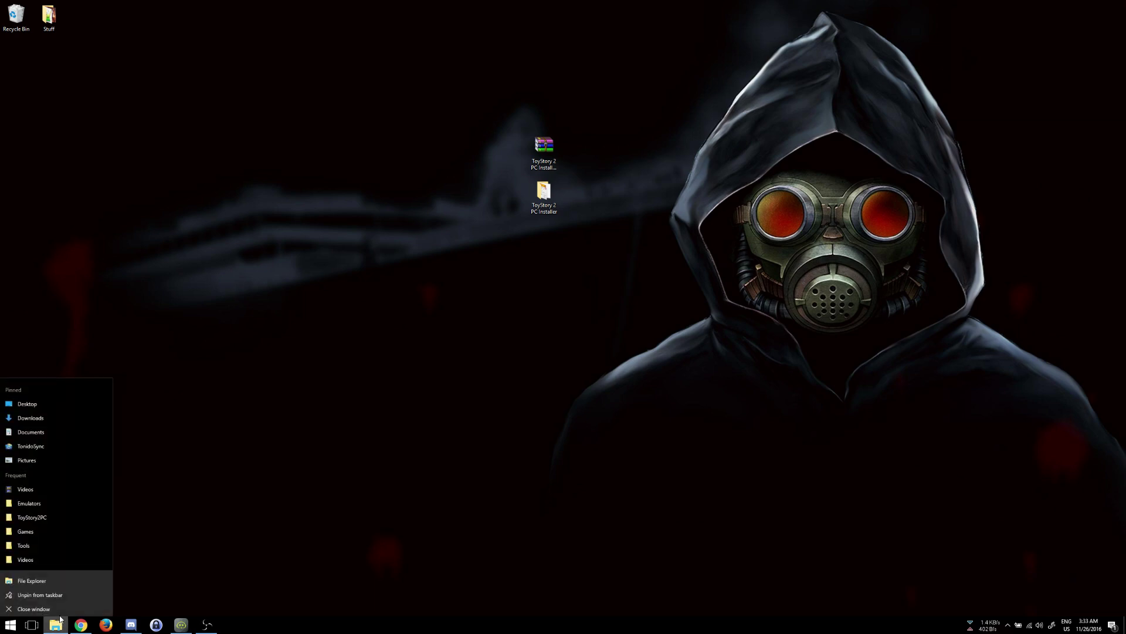
pyautogui.click(42, 578)
pyautogui.click(559, 291)
pyautogui.doubleClick(560, 291)
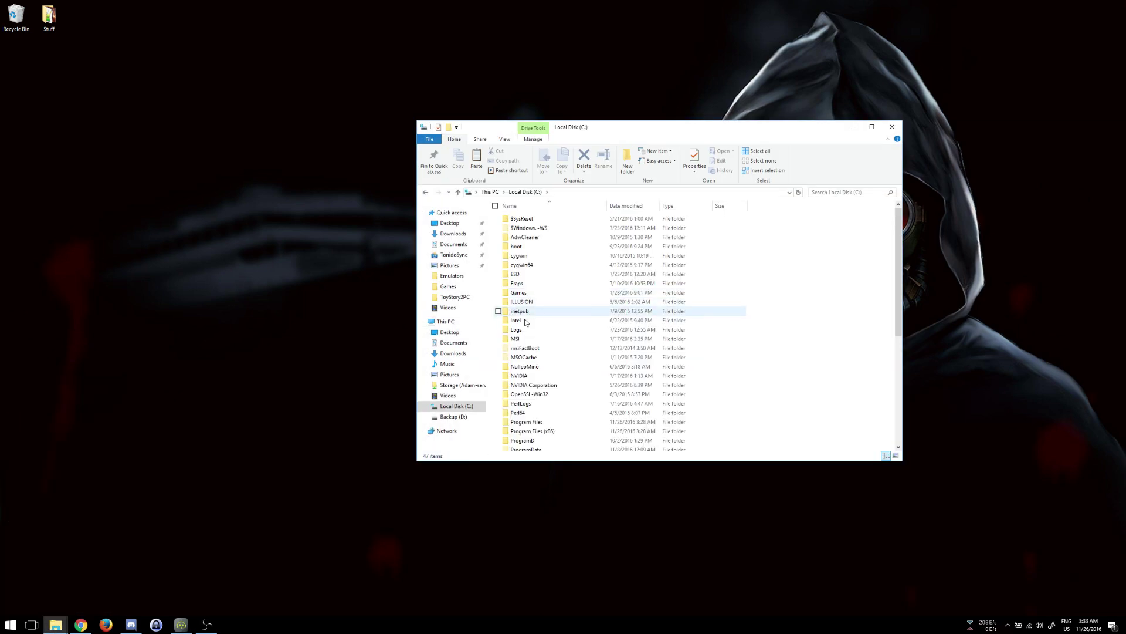
pyautogui.click(543, 422)
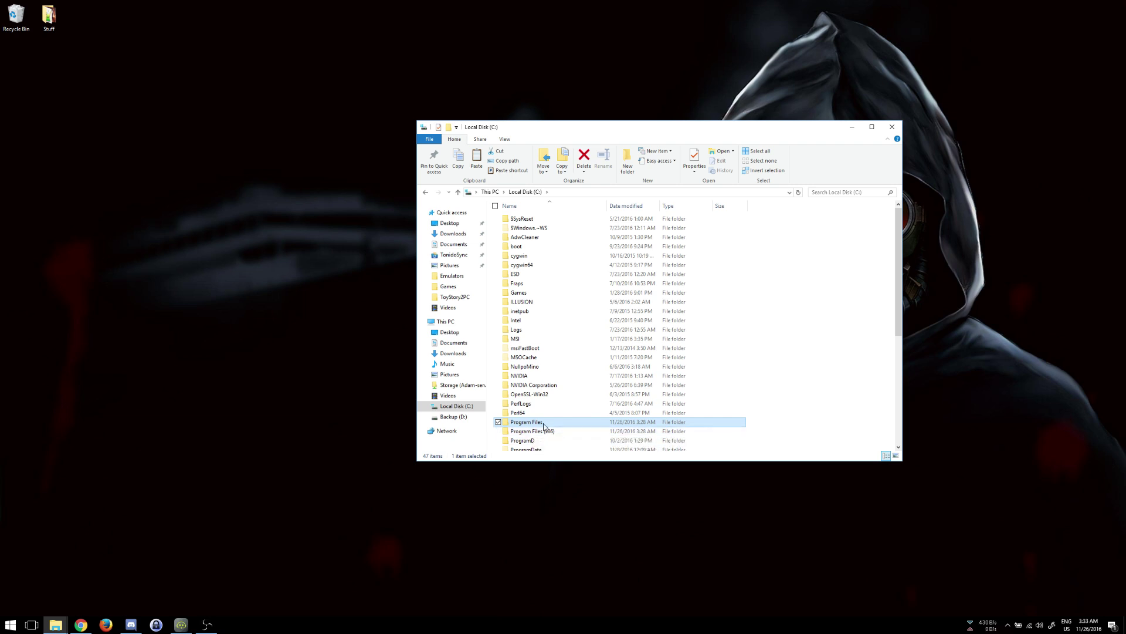
pyautogui.doubleClick(543, 422)
pyautogui.doubleClick(531, 292)
pyautogui.doubleClick(530, 221)
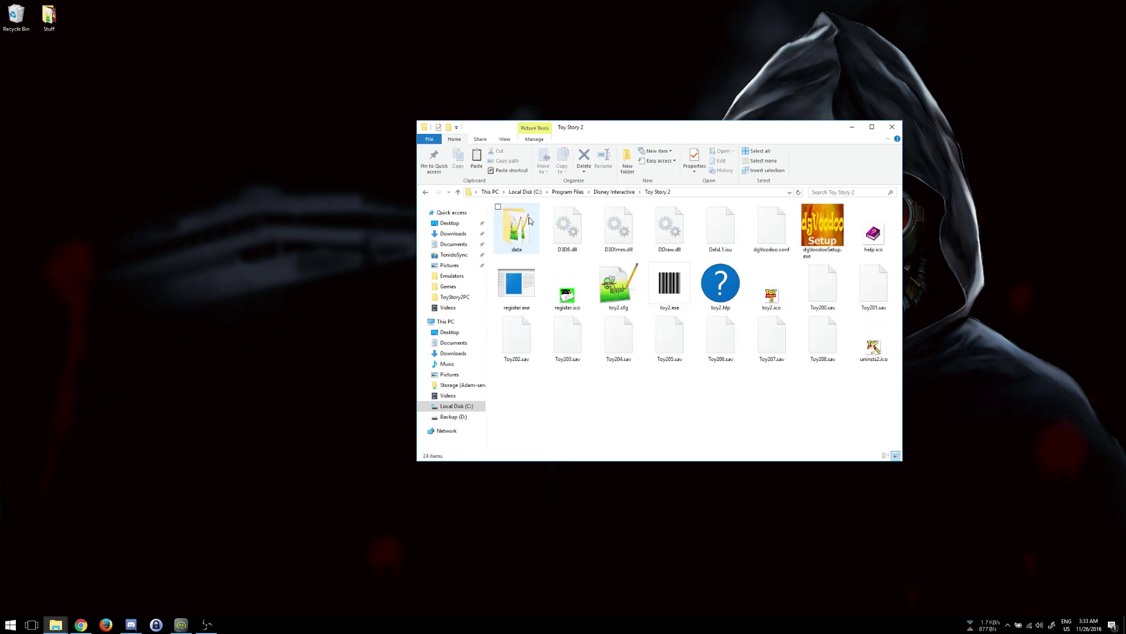
# Step: Run dgVoodooSetup.exe from the Toy Story 2 folder as administrator
pyautogui.click(824, 250)
pyautogui.rightClick(824, 228)
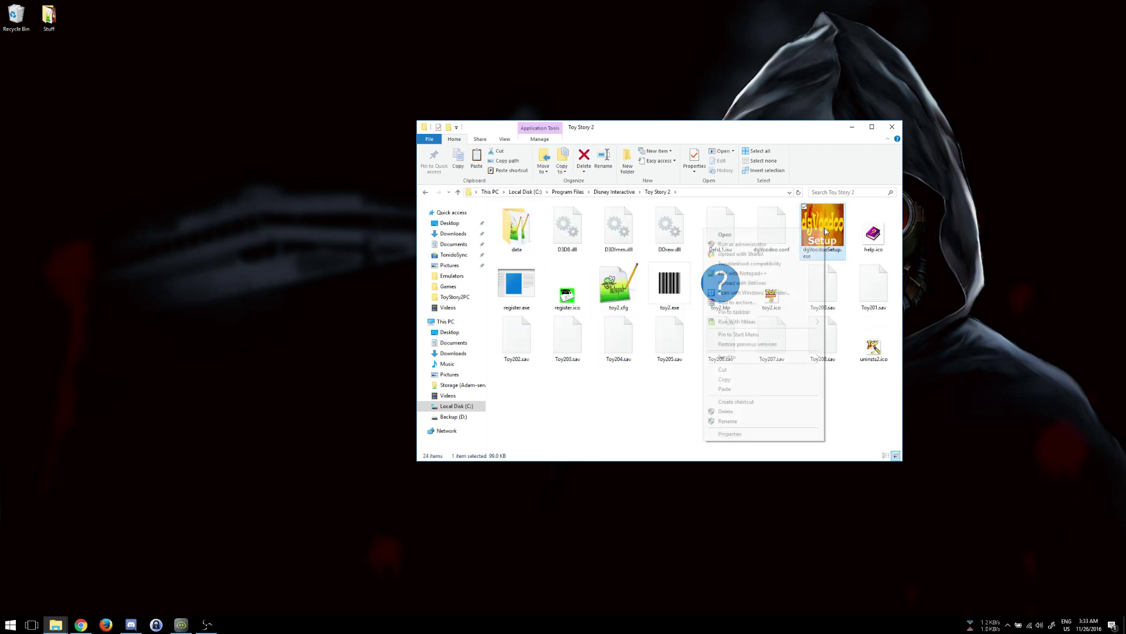
pyautogui.click(834, 222)
pyautogui.rightClick(835, 222)
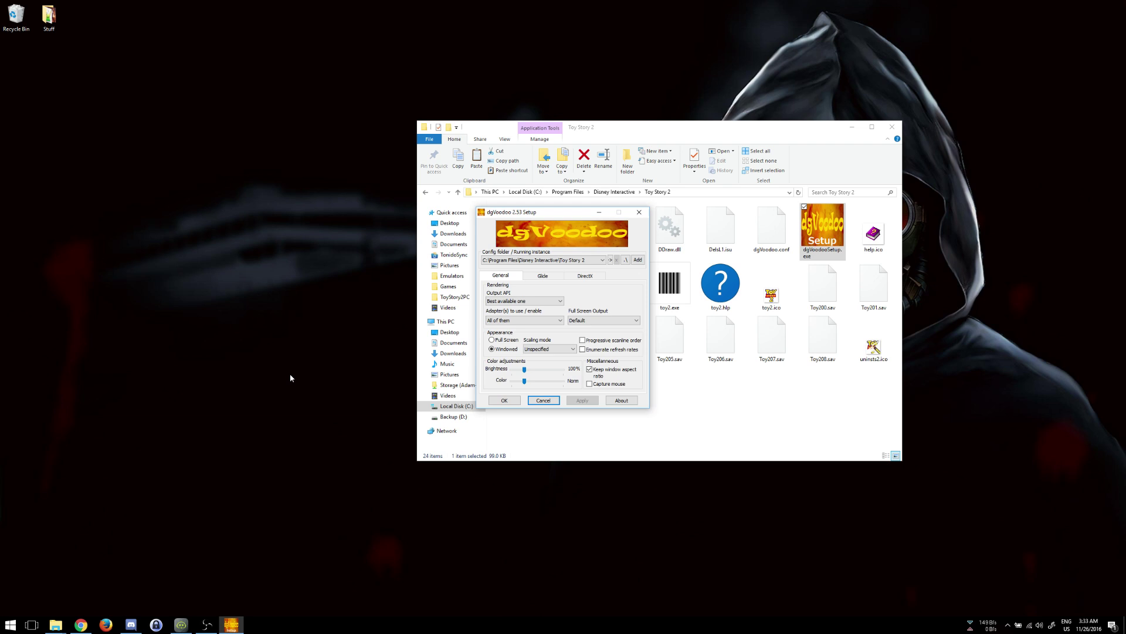
# Step: Switch Adapter(s) to NVIDIA GeForce GTX 980 Ti, revert to All of them, and confirm with OK
pyautogui.click(540, 321)
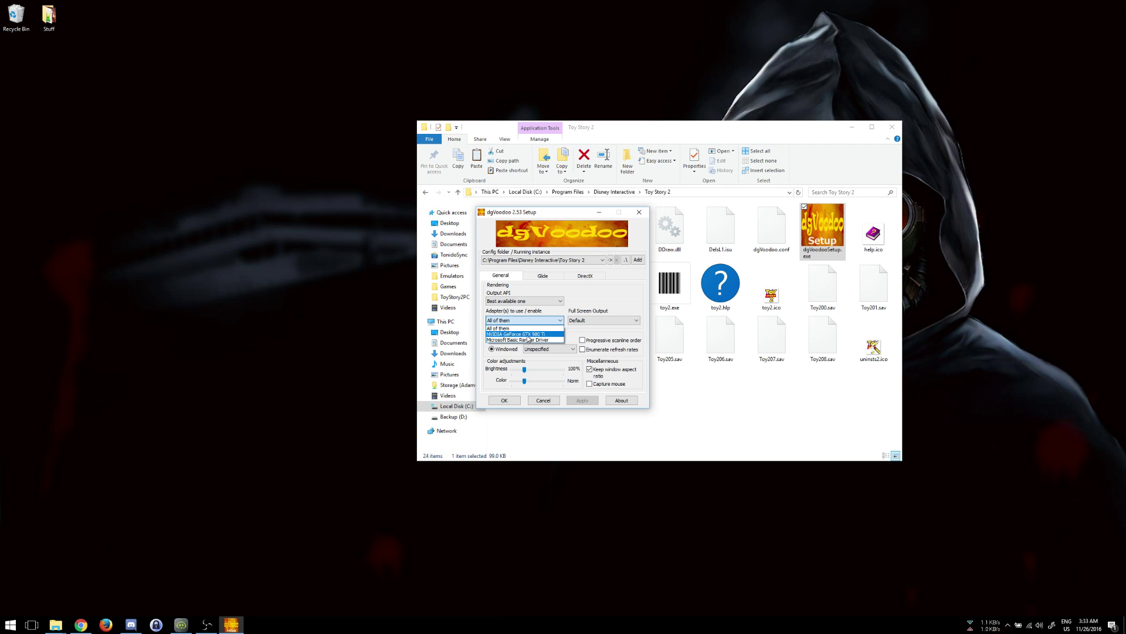
pyautogui.click(528, 335)
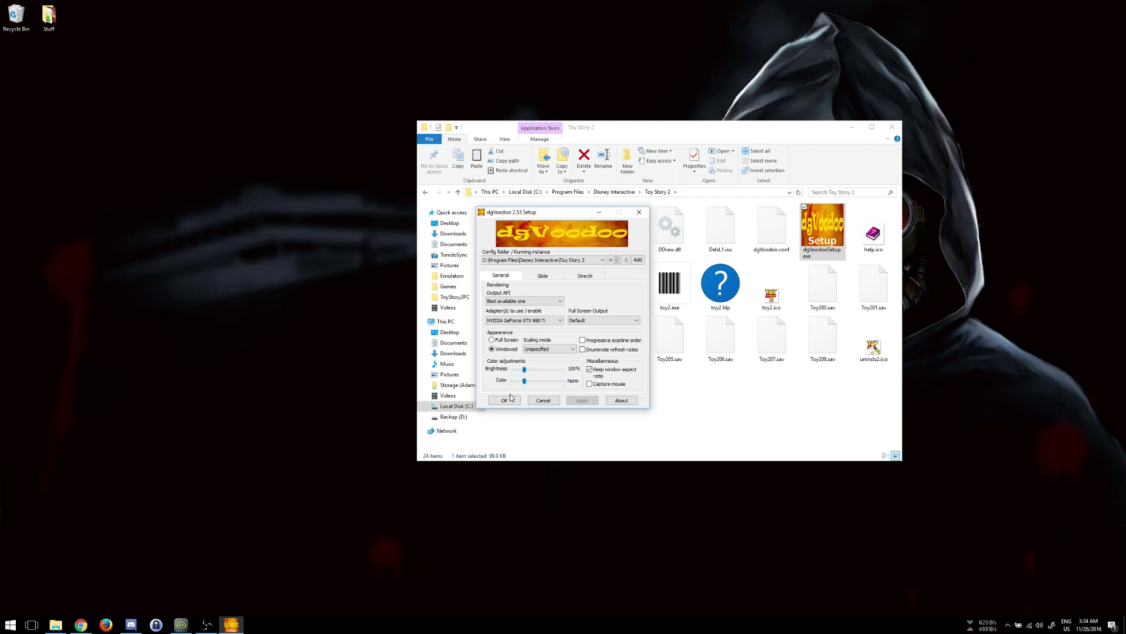
pyautogui.click(526, 322)
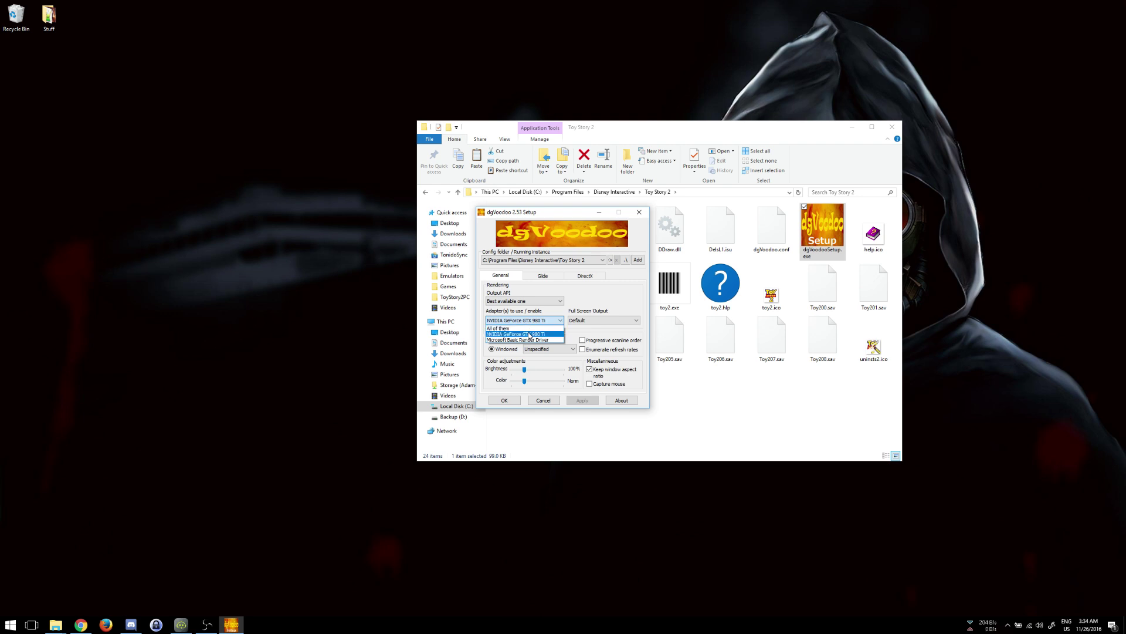
pyautogui.click(503, 327)
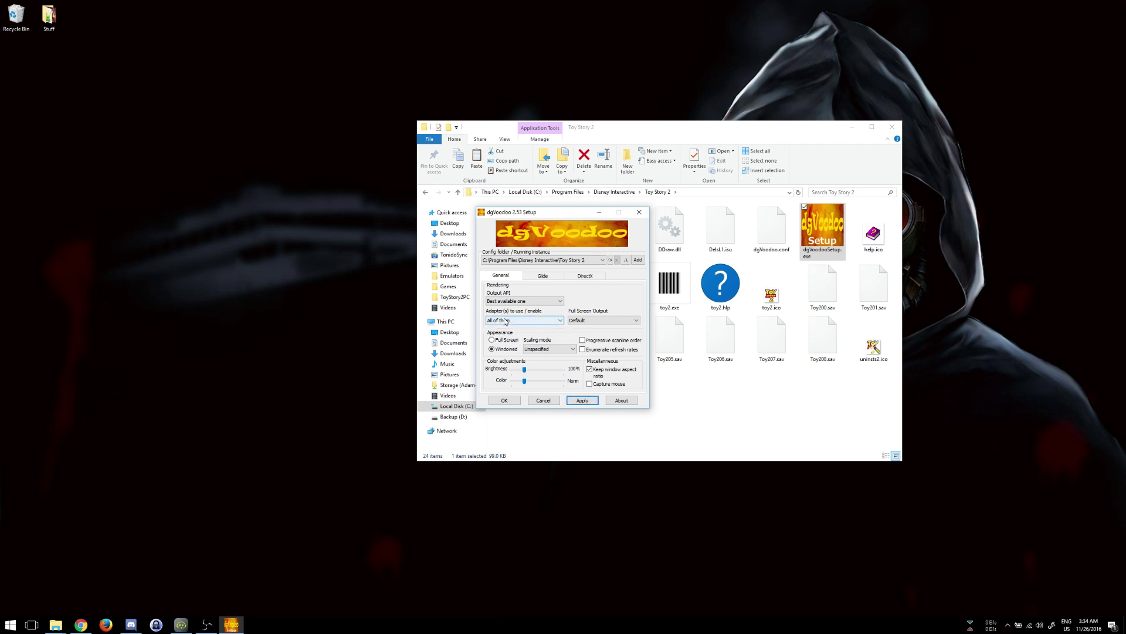
pyautogui.click(504, 400)
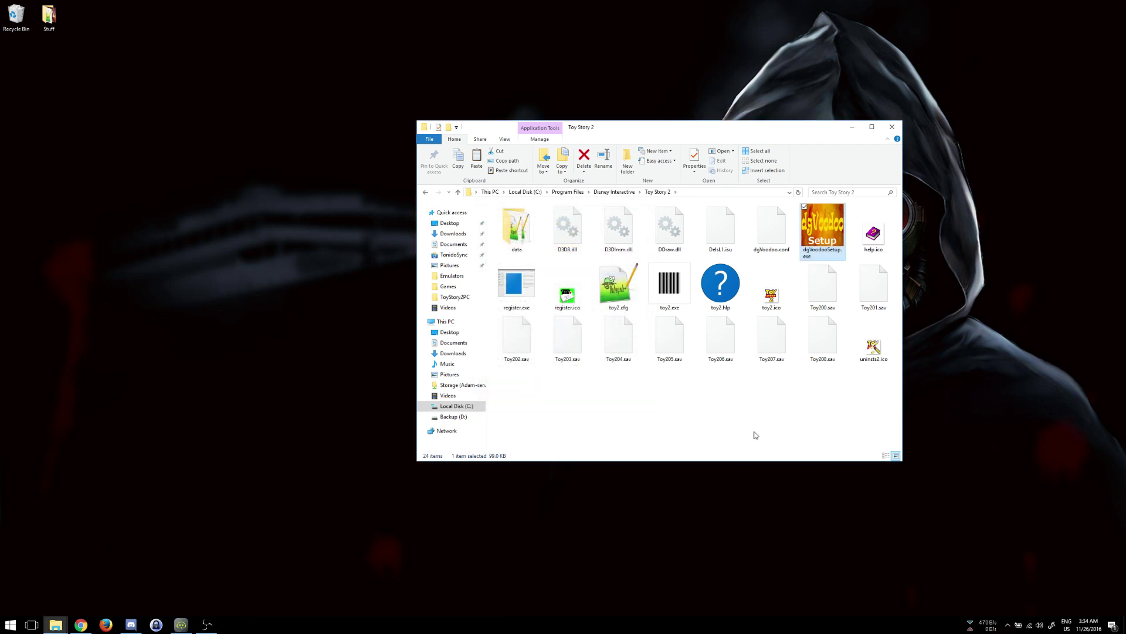